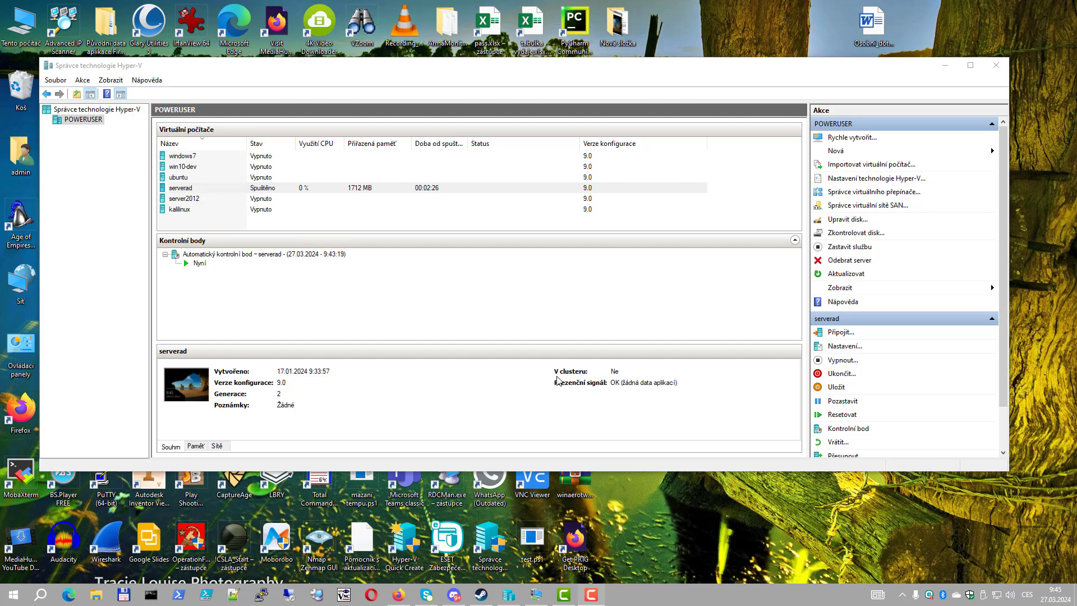
- Switch from the Hyper-V host to the serverad virtual machine's window
mouse_move(533, 592)
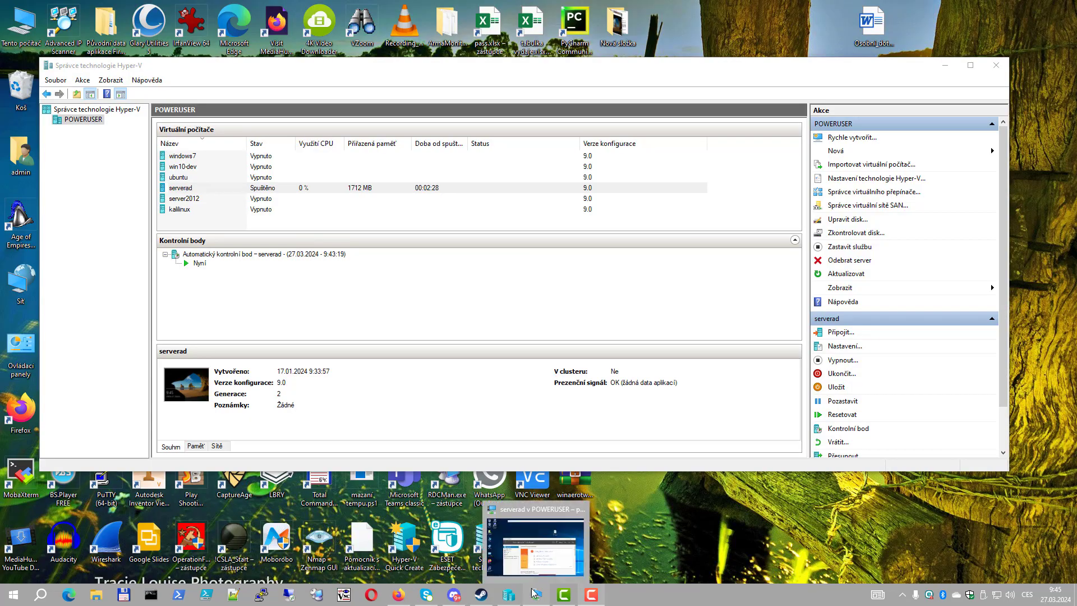
click(493, 540)
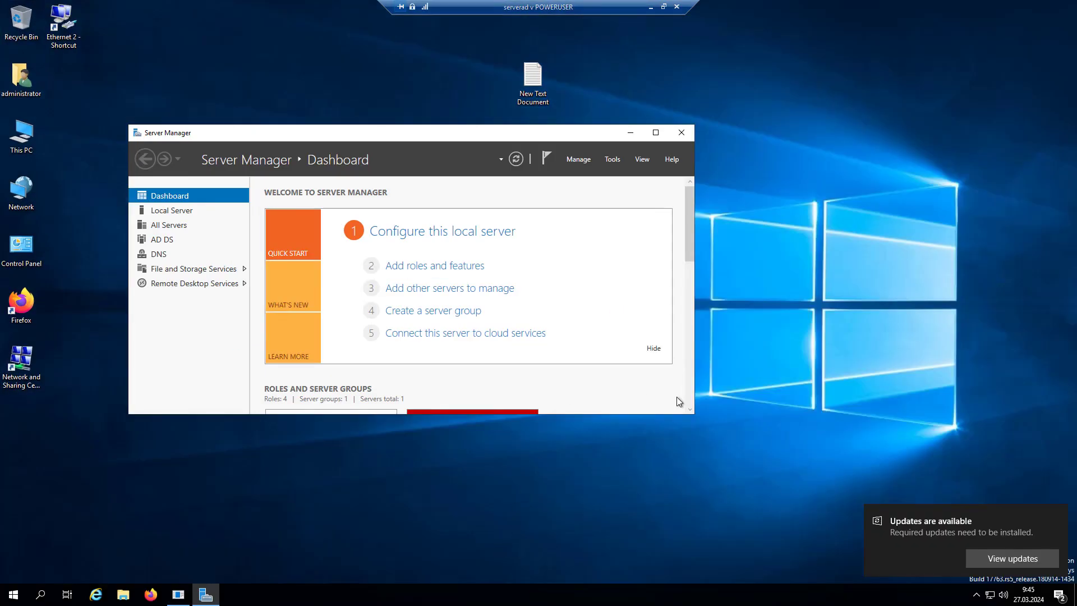
click(712, 394)
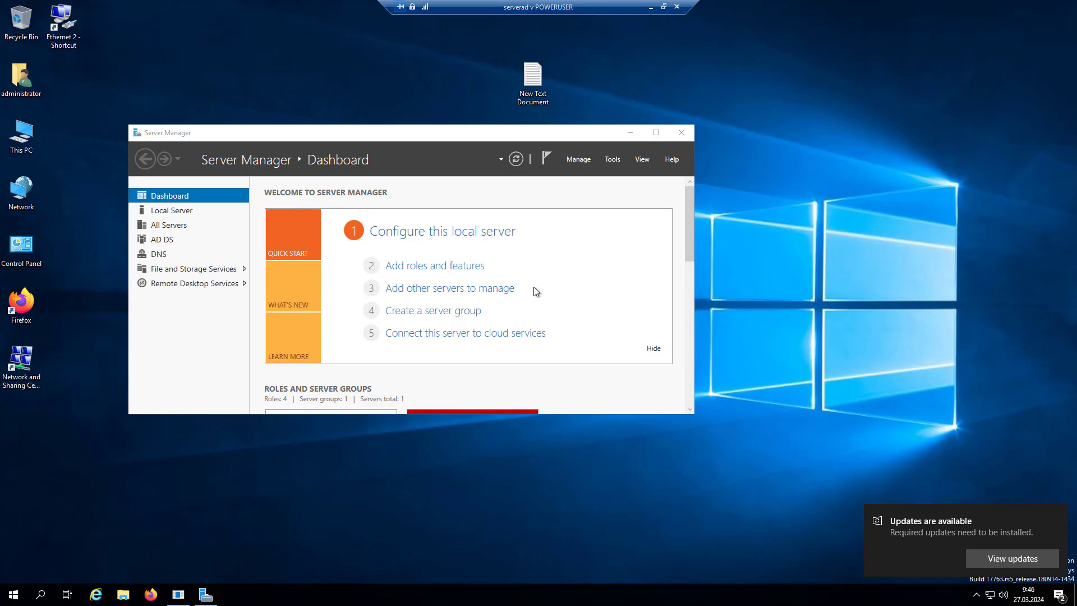
- Find and launch Active Directory Users and Computers on the server and maximize its window
click(53, 600)
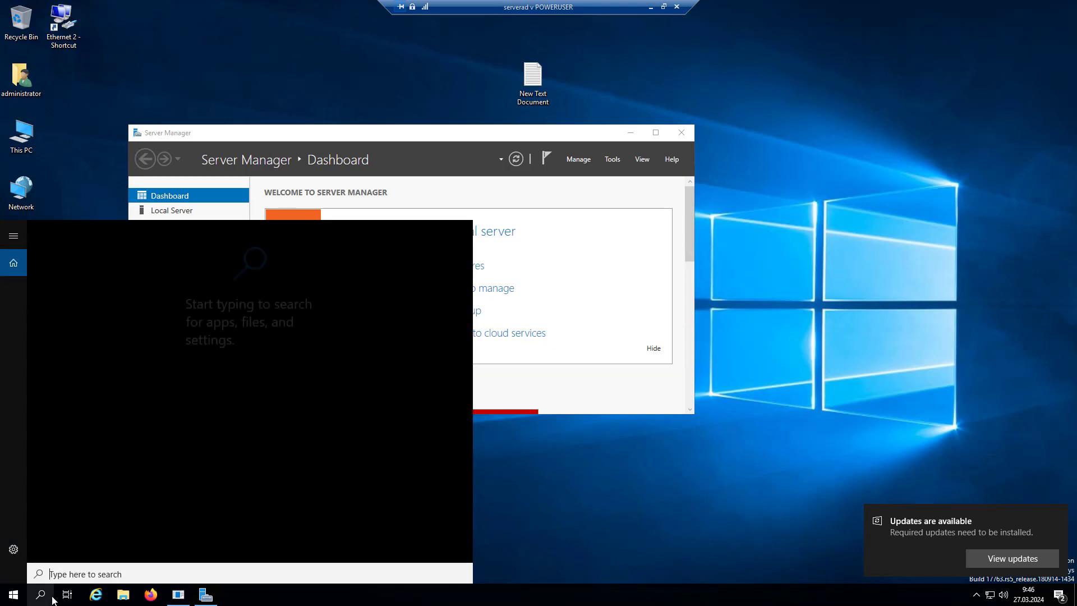
text(ac)
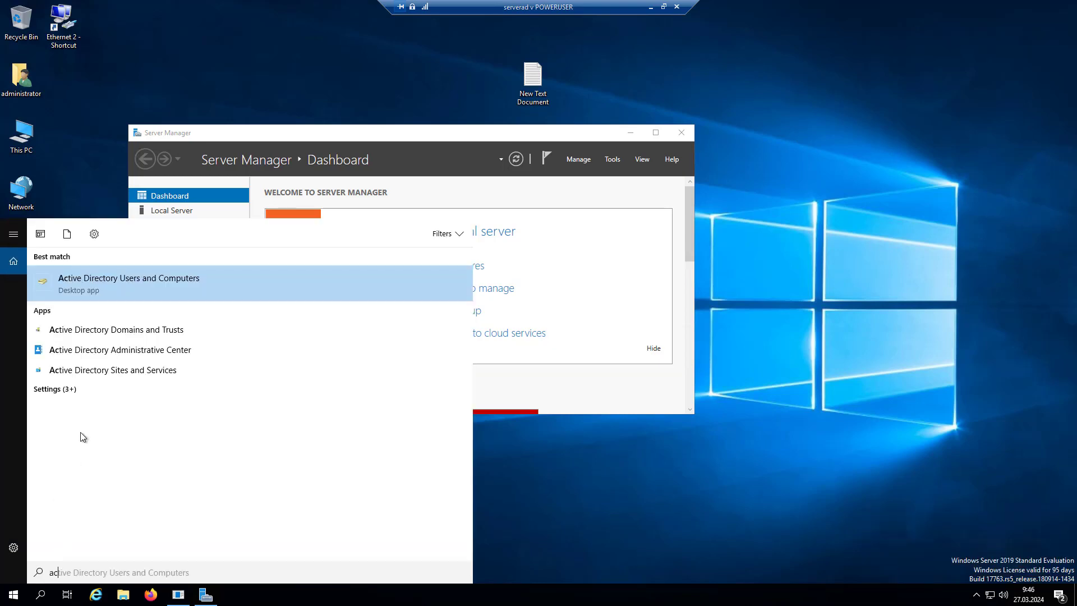
click(138, 296)
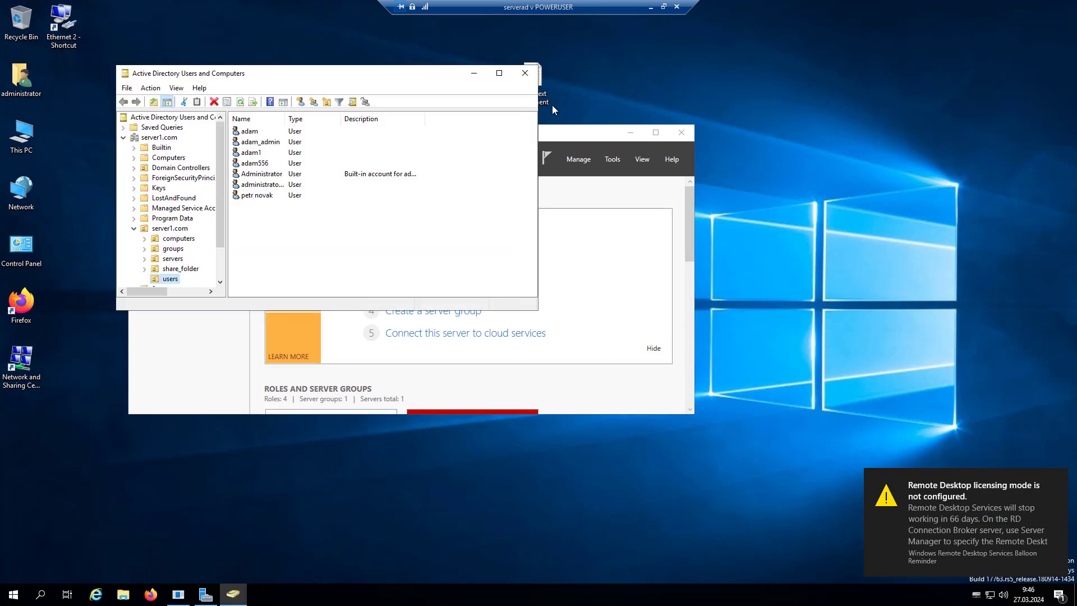
click(499, 73)
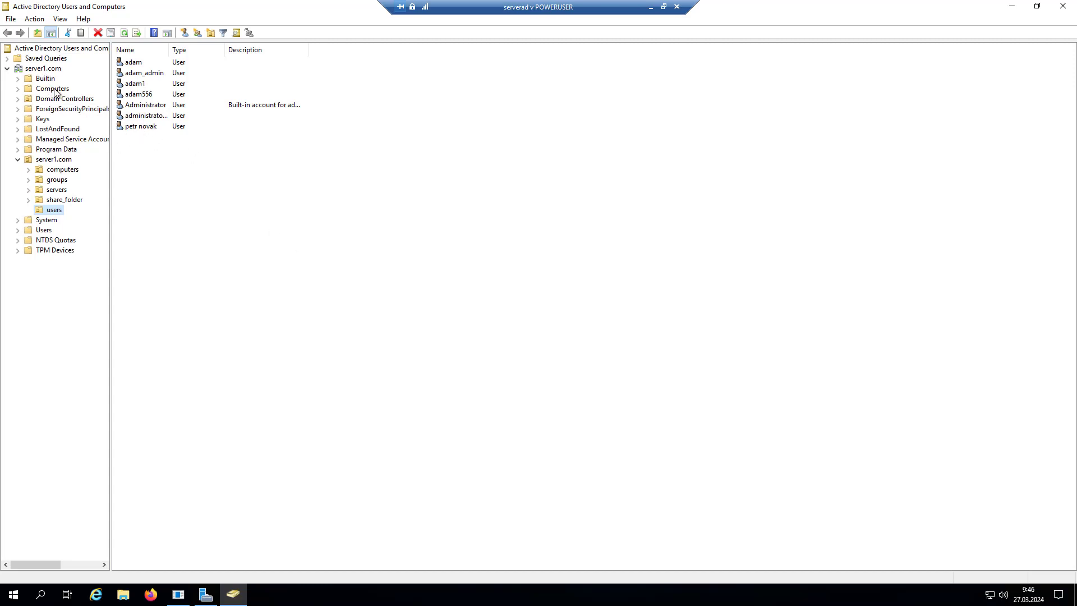
- Look through the contents of the System, Users and Computers containers in the server1.com domain
click(18, 100)
click(51, 221)
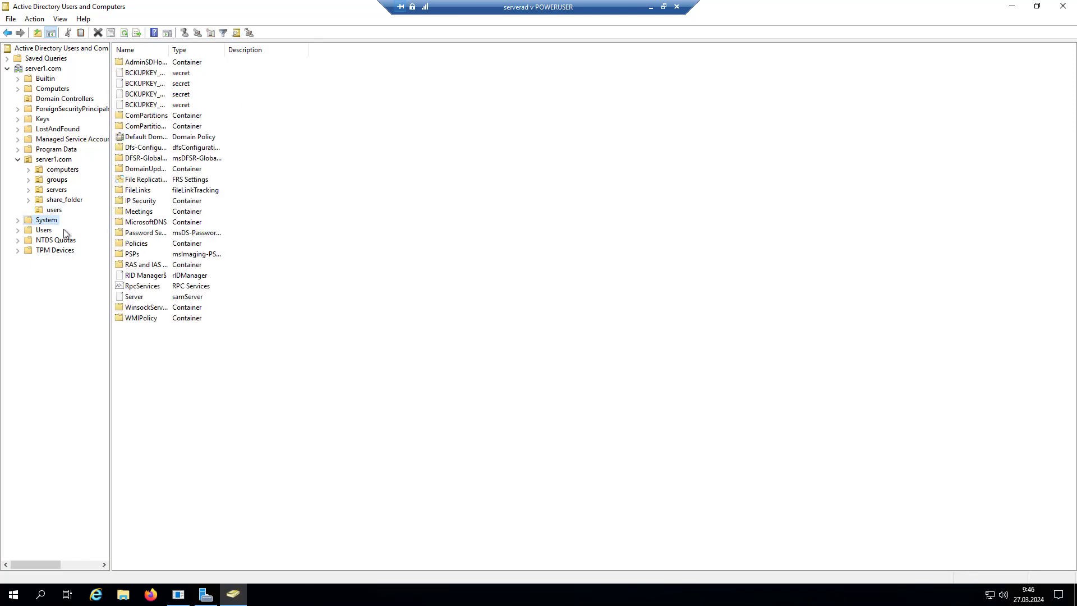
click(41, 232)
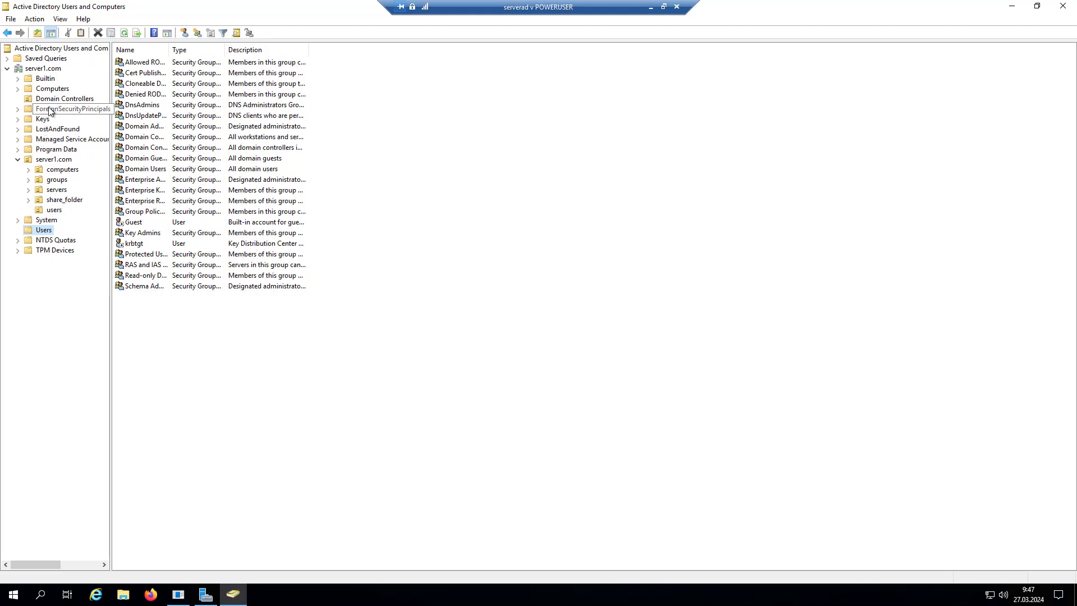
click(65, 91)
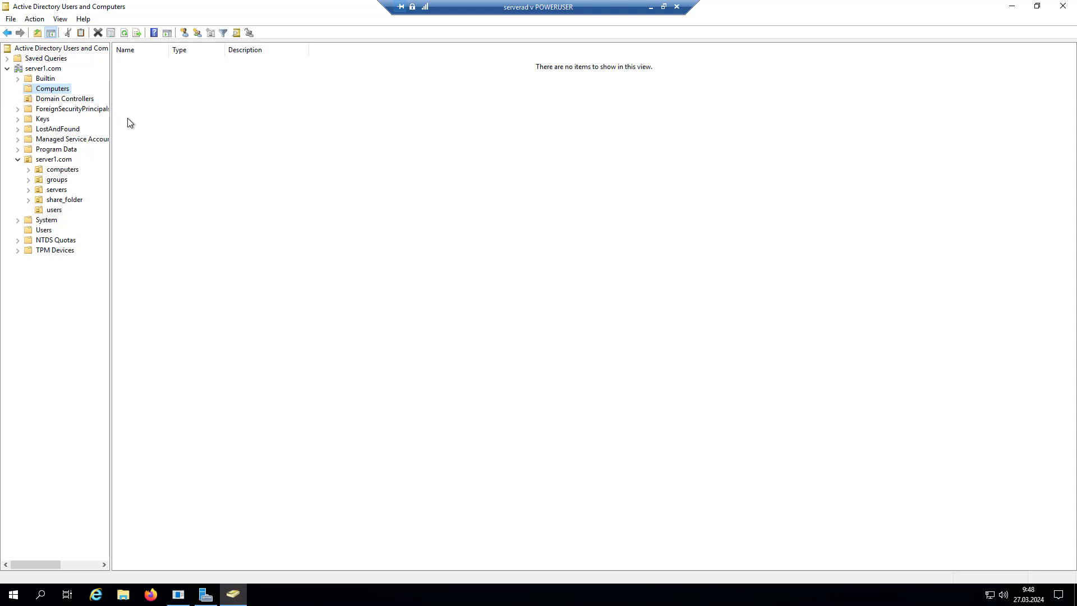
click(58, 163)
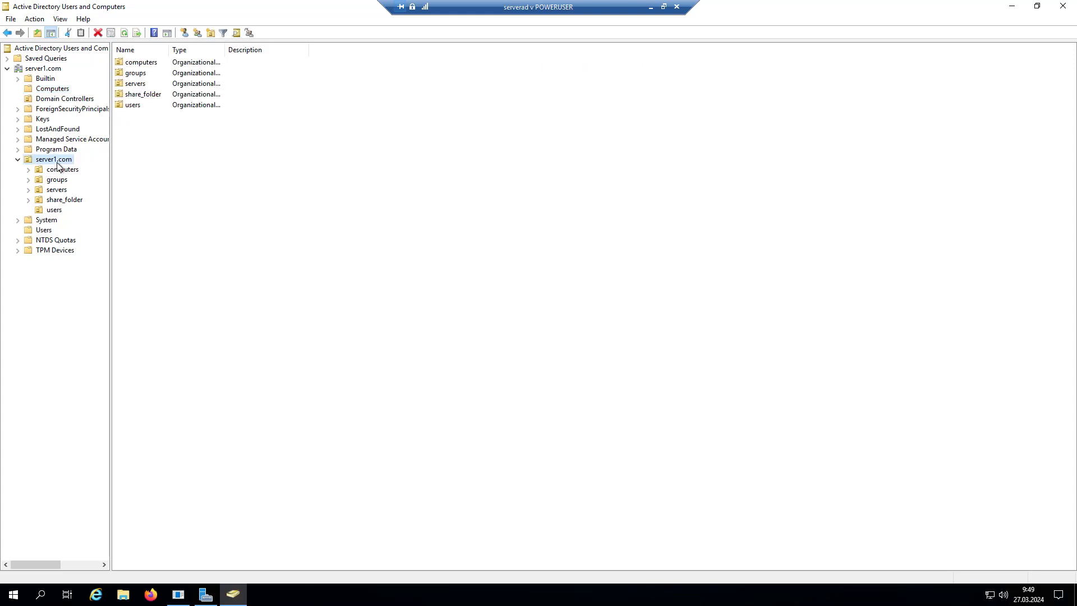
right_click(58, 163)
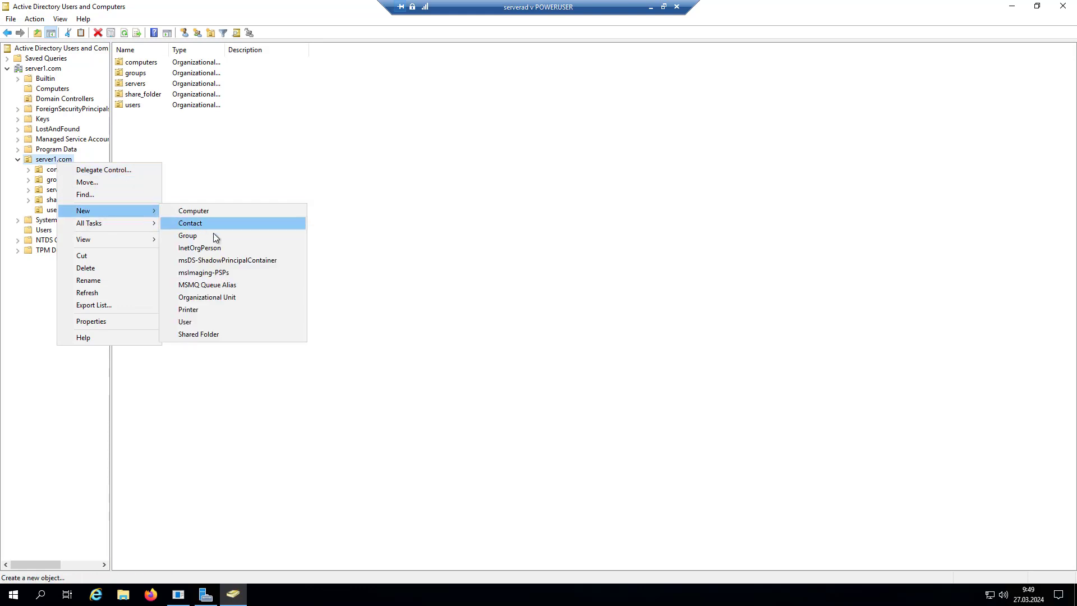
click(271, 303)
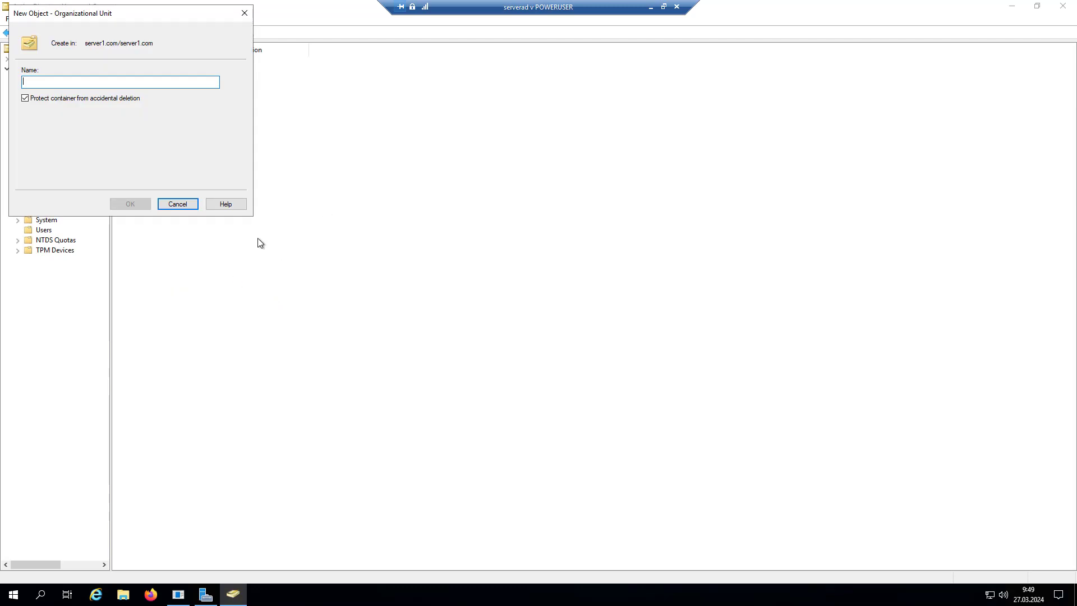
click(244, 13)
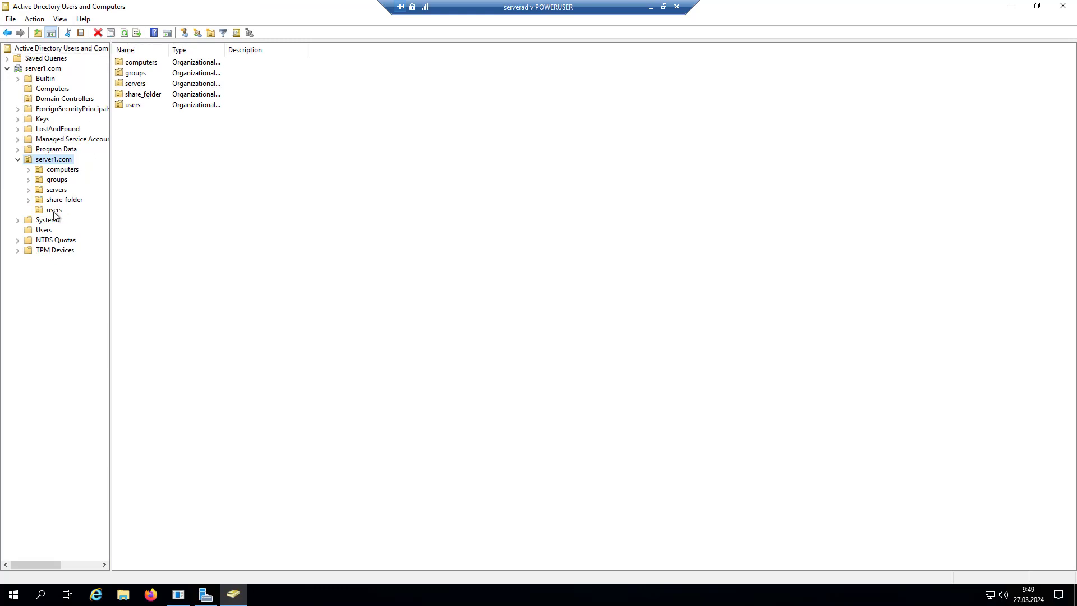
- Create a new organizational unit named test inside the server1.com organizational unit, keeping protection from accidental deletion enabled
right_click(41, 161)
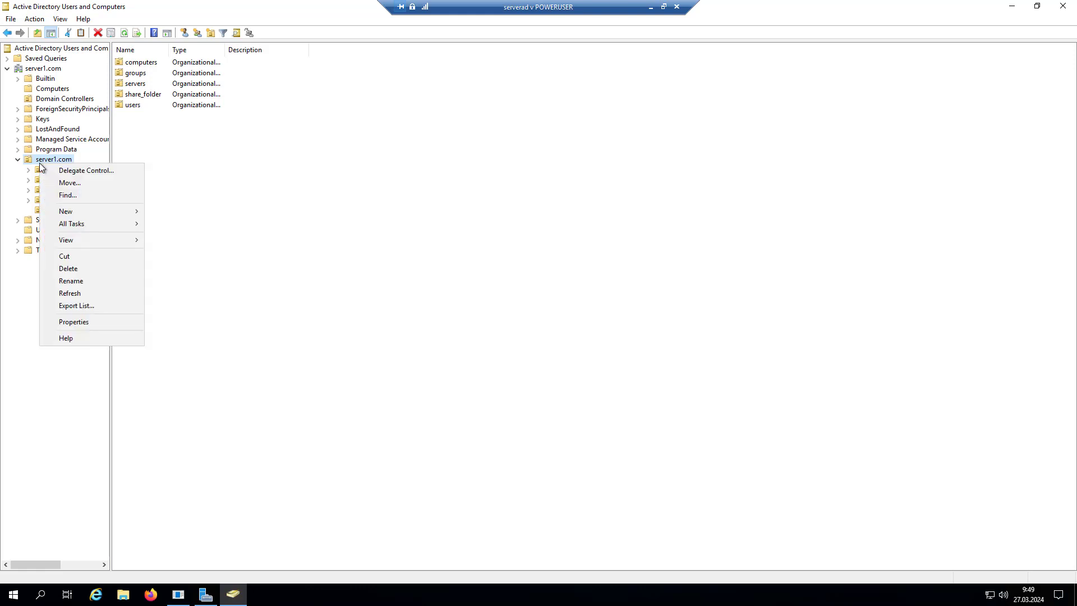
mouse_move(101, 210)
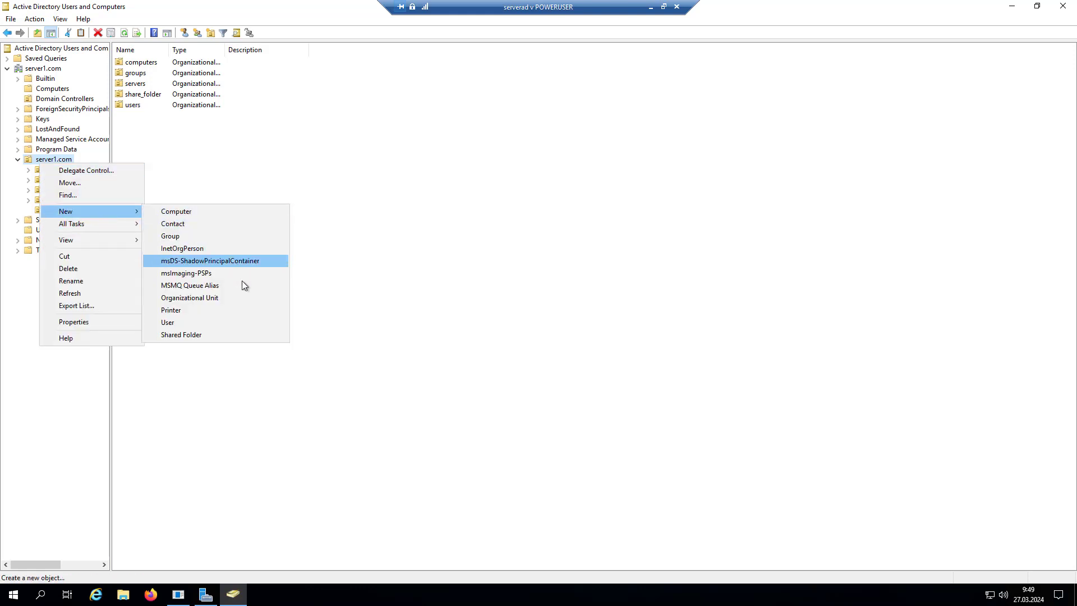
click(241, 298)
text(test)
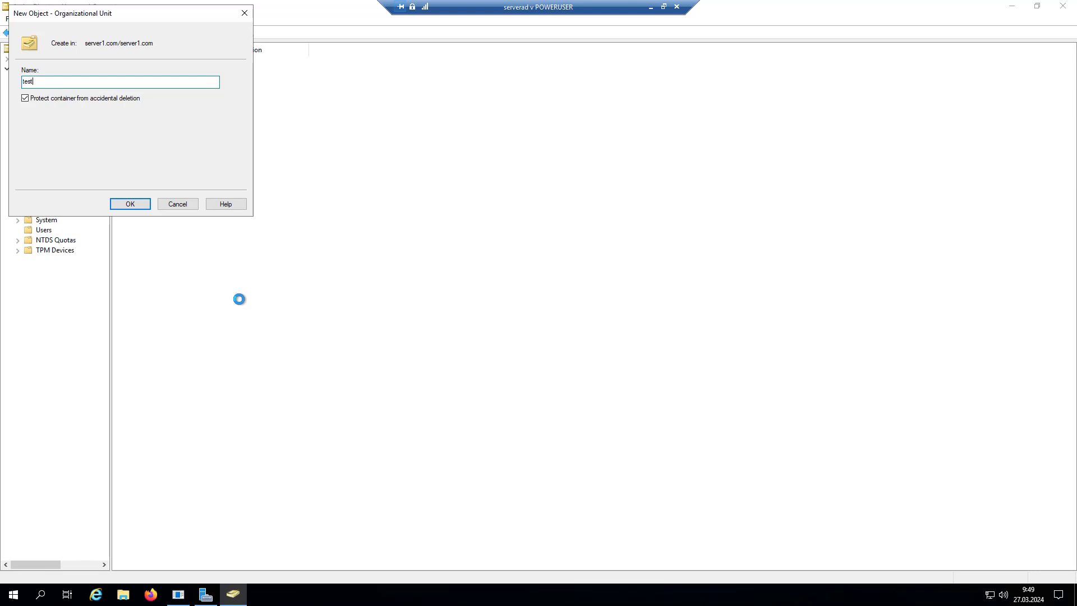
key(Return)
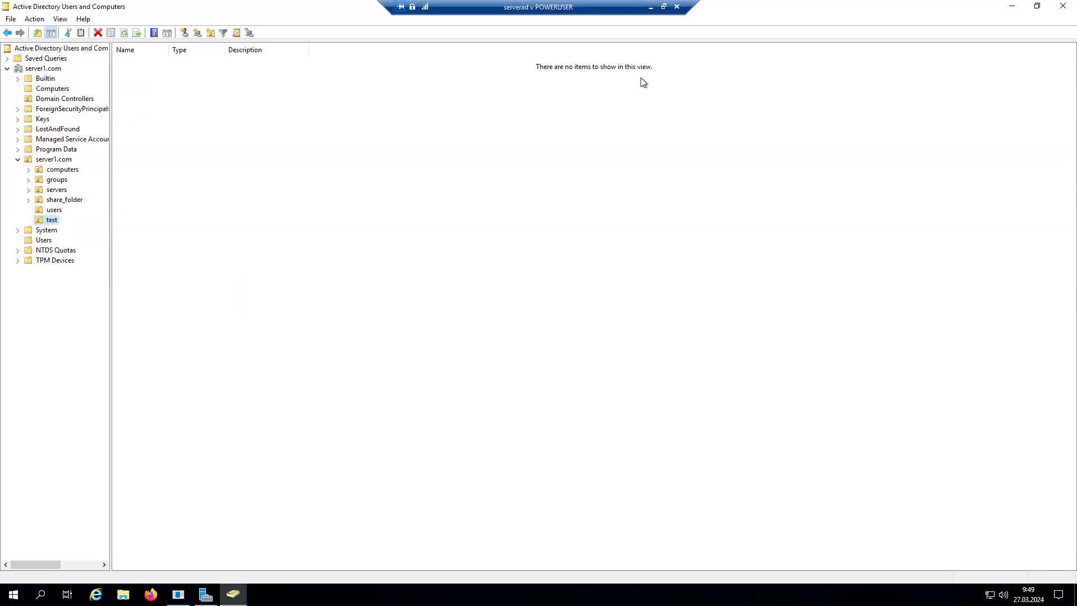
- Turn off the display of Advanced Features in the directory console
click(51, 214)
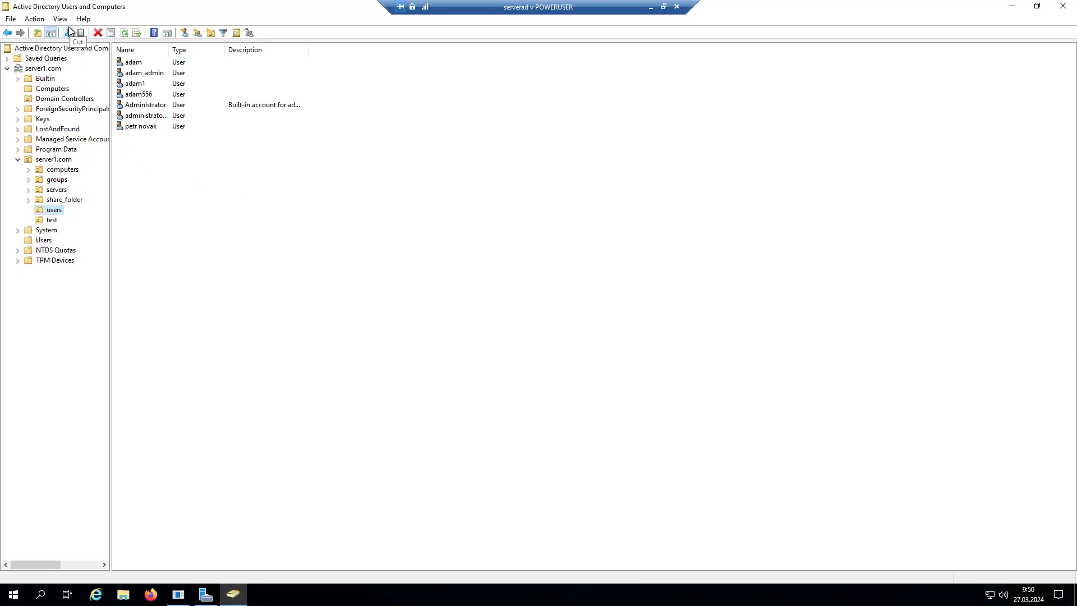
click(34, 20)
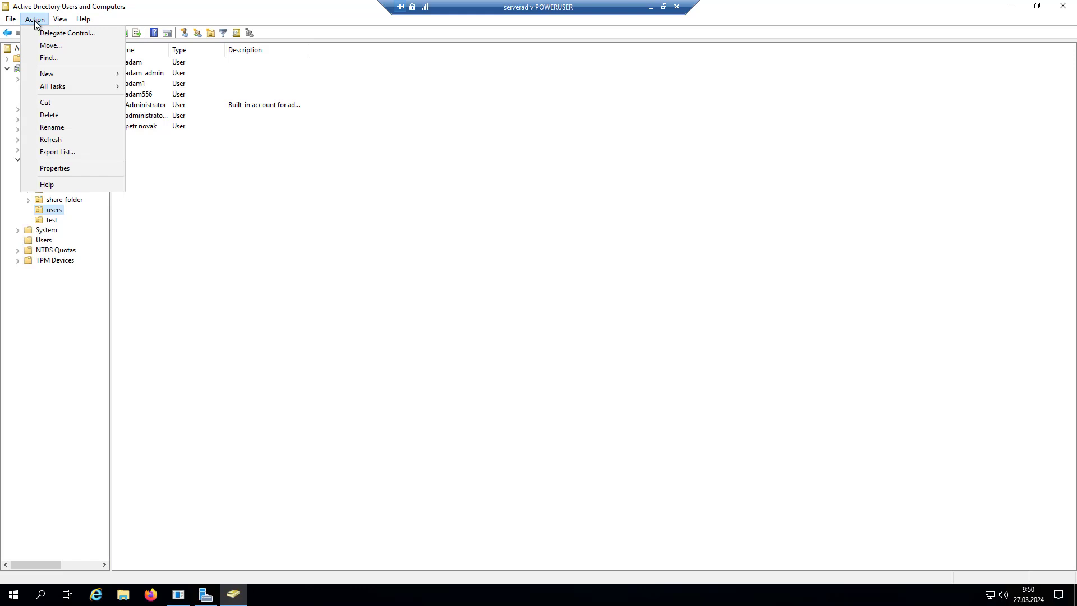
click(34, 21)
click(34, 20)
mouse_move(59, 22)
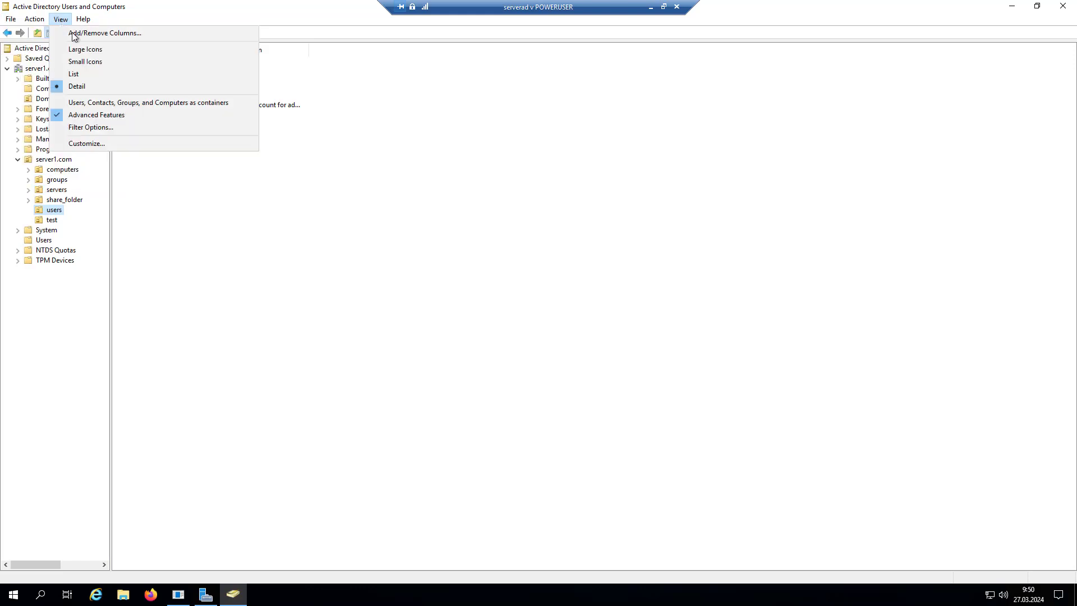
click(129, 116)
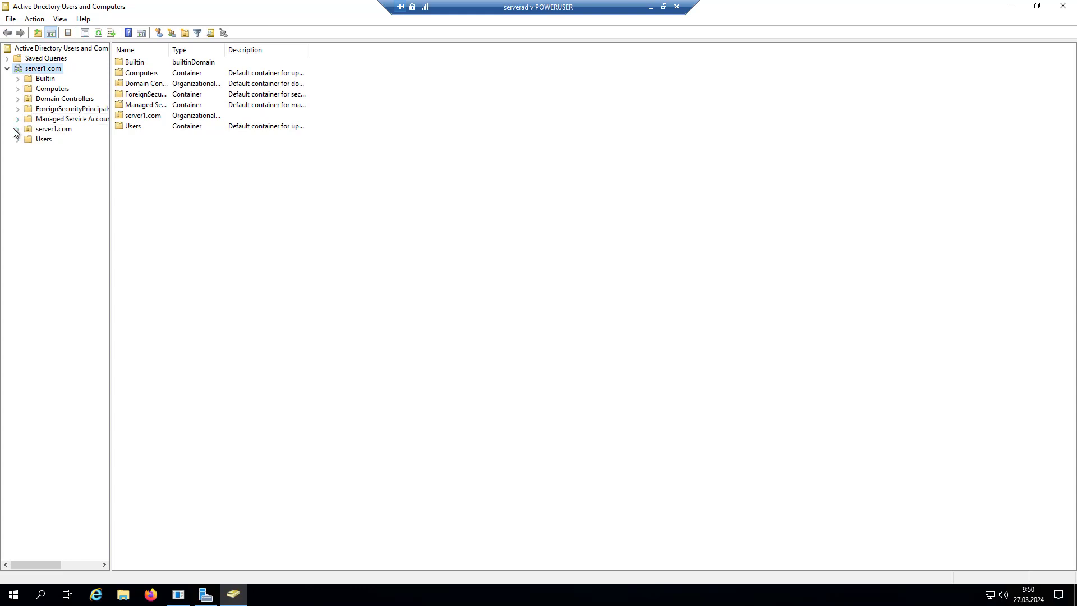
- Open the properties of the share_folder organizational unit under server1.com and review its general description and address fields
click(18, 130)
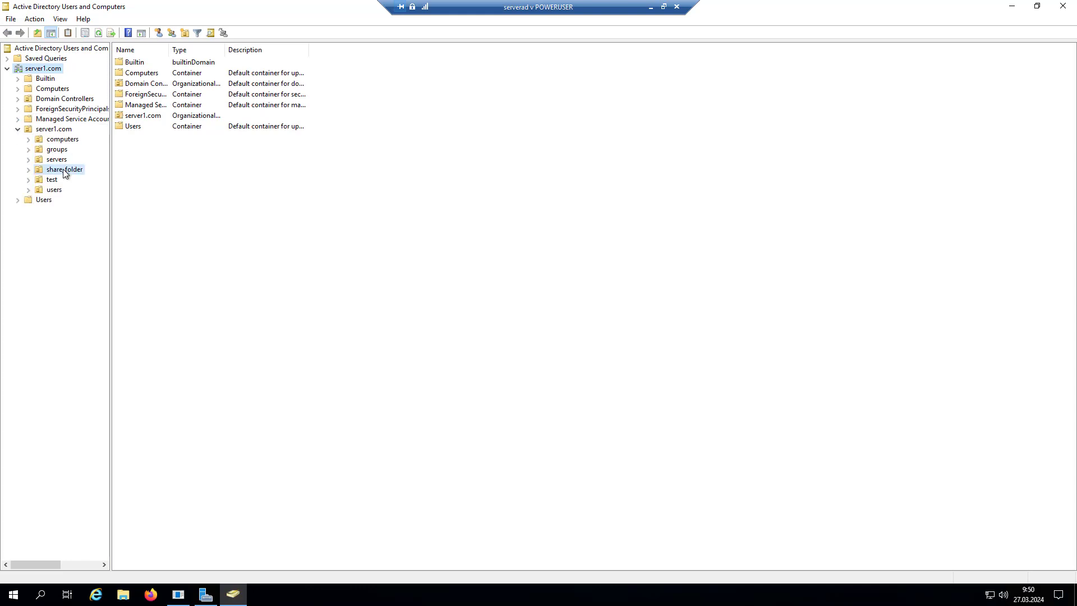
click(64, 170)
right_click(64, 170)
click(112, 281)
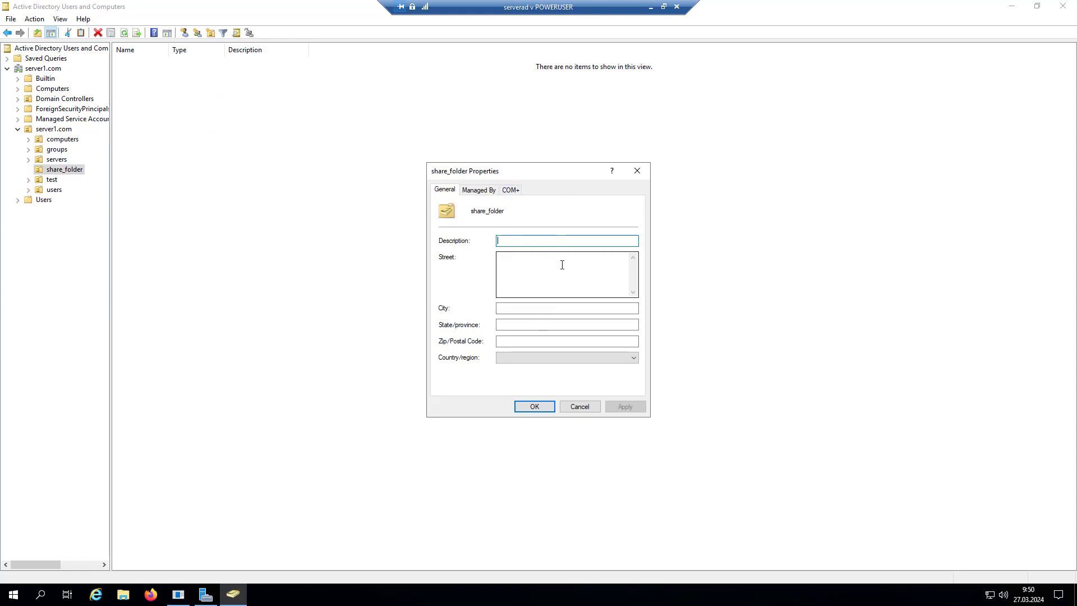
click(530, 278)
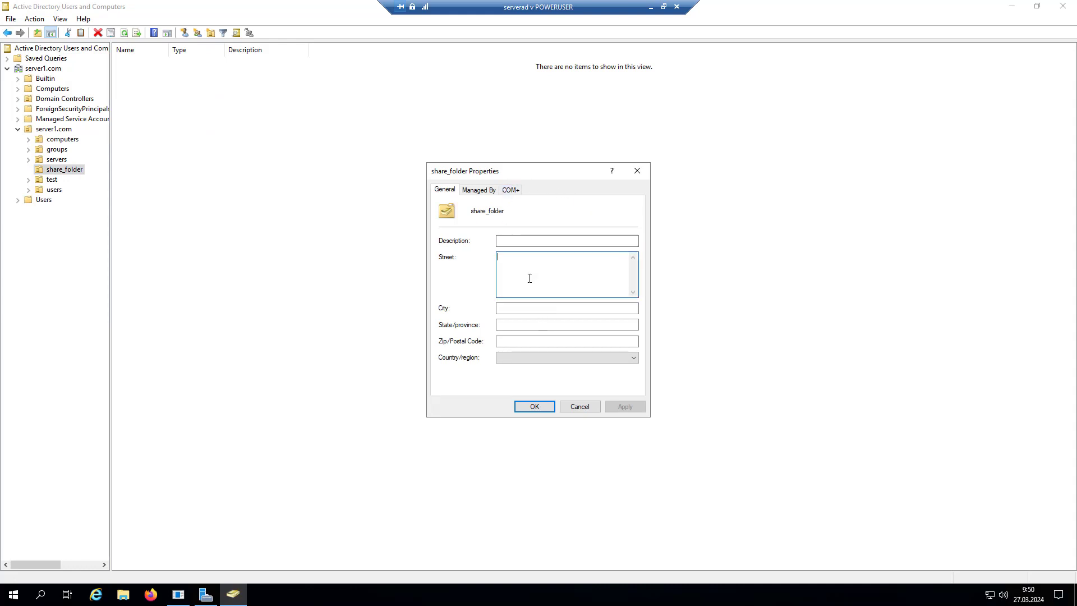
click(577, 311)
click(573, 324)
click(564, 340)
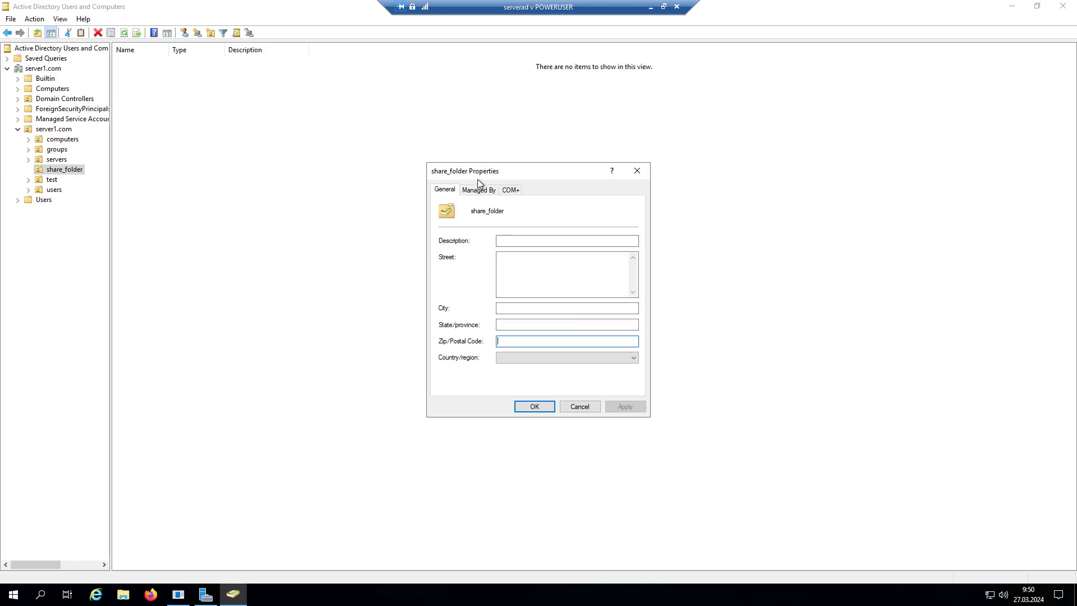
- Examine the Managed By and COM+ settings of the share_folder organizational unit and close its properties without changes
click(479, 190)
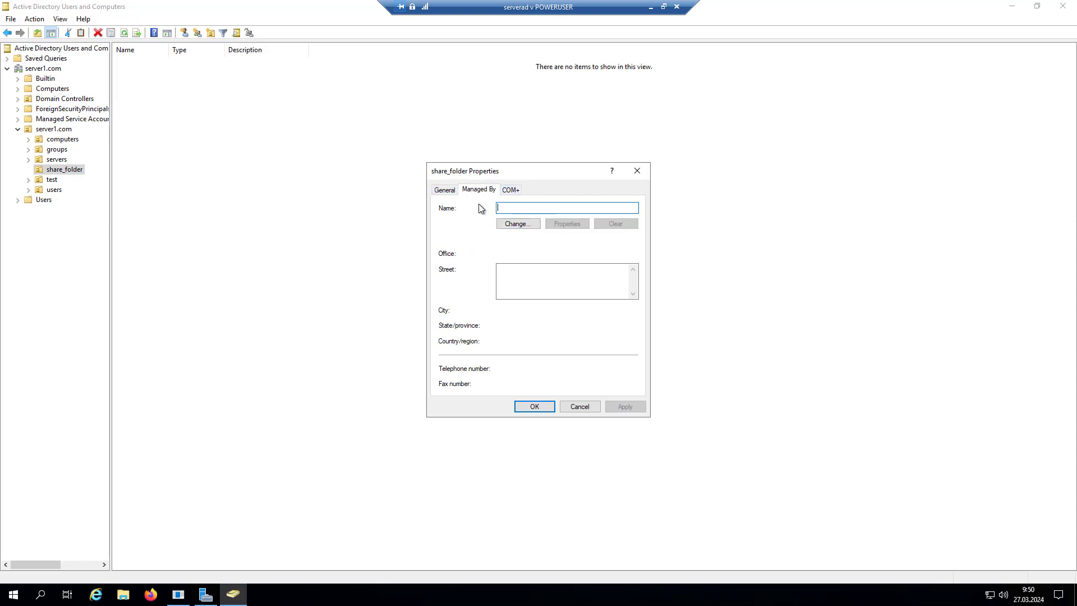
click(508, 190)
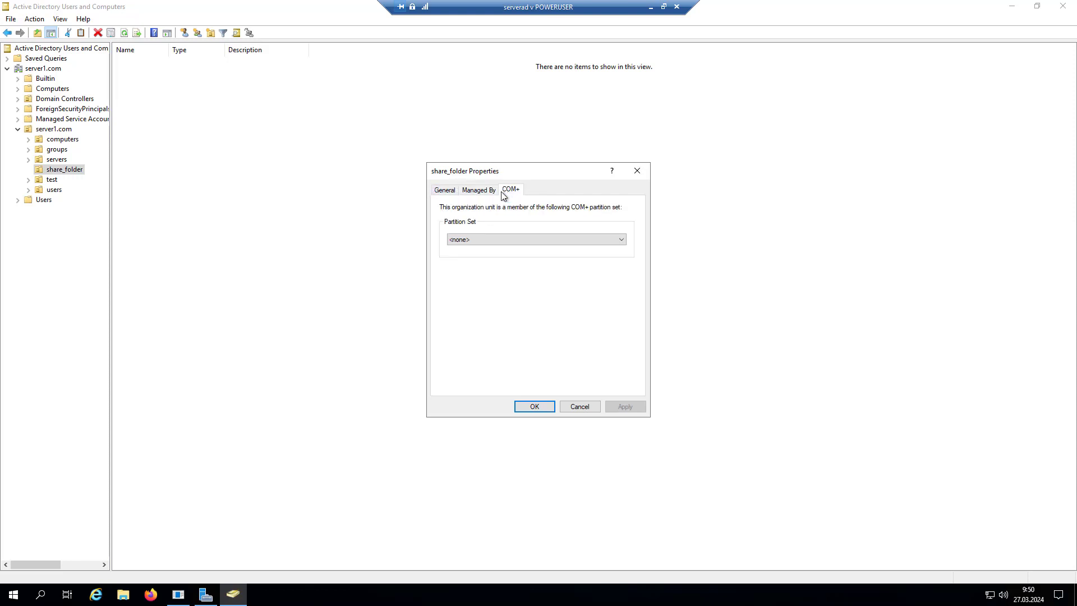
click(498, 239)
click(495, 237)
click(468, 194)
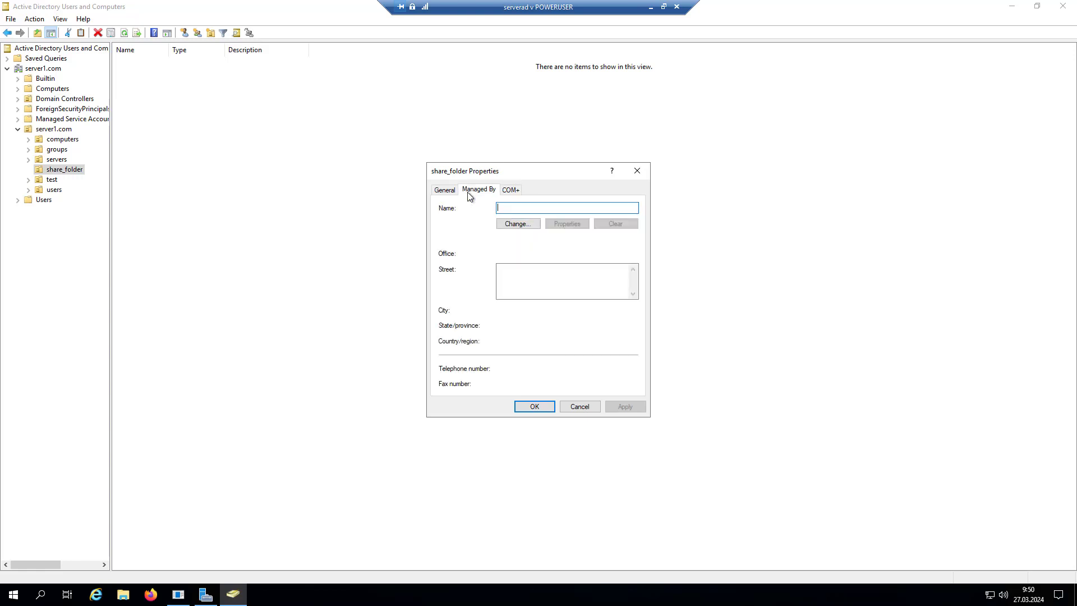
click(517, 222)
click(684, 188)
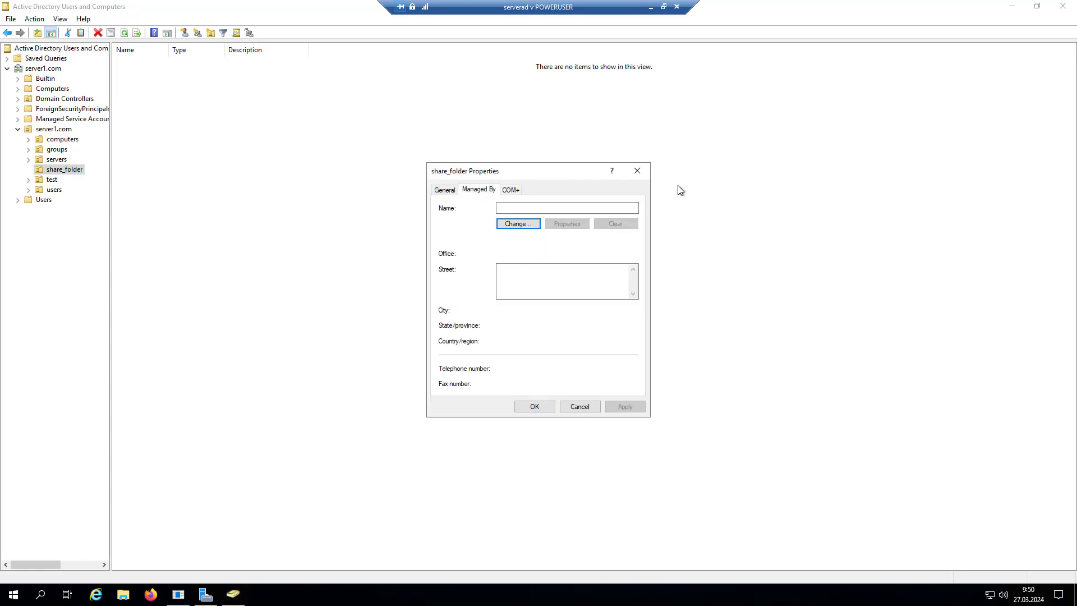
click(637, 171)
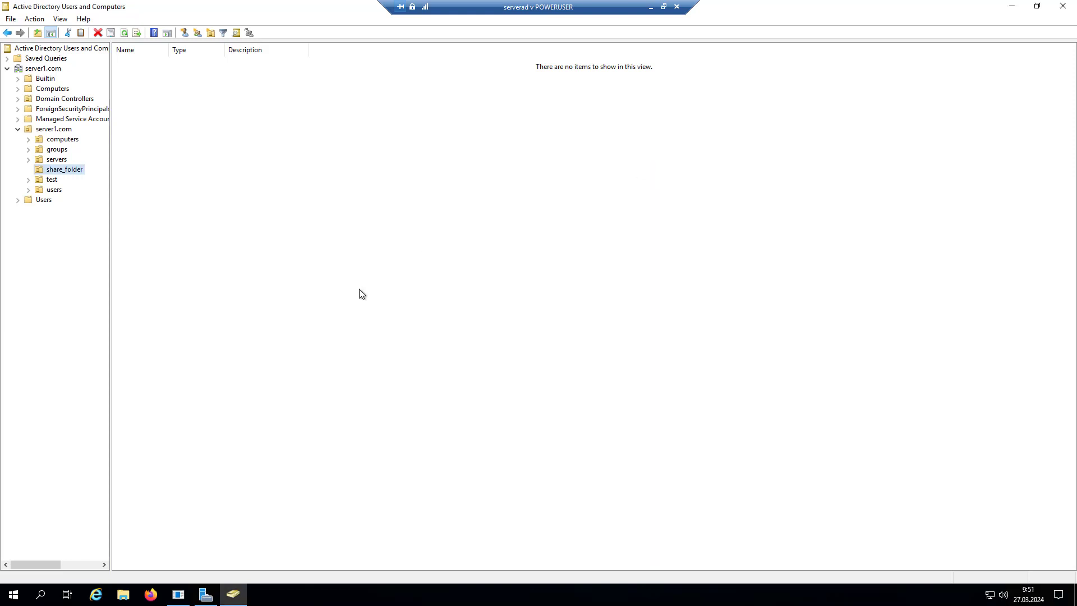
- Turn on the display of Advanced Features and expand the server1.com organizational unit
click(59, 20)
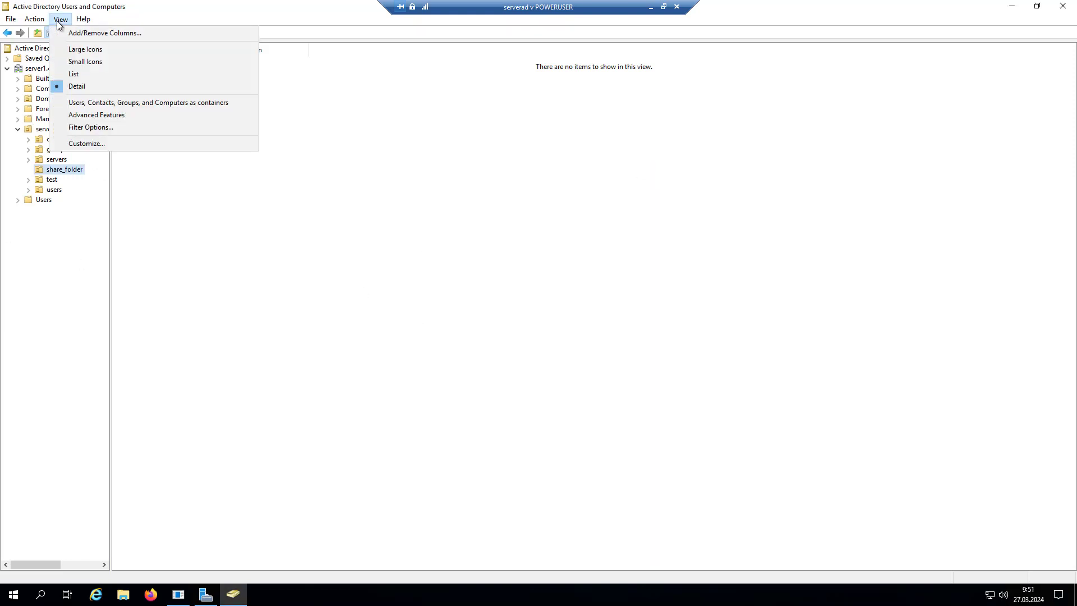
click(96, 123)
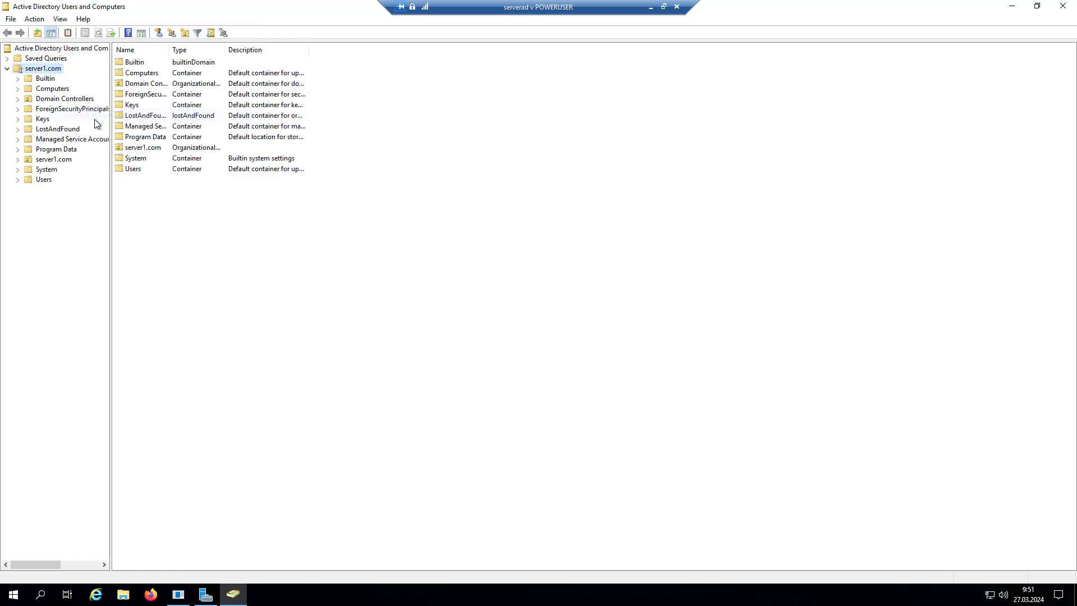
click(17, 160)
- Turn off protection from accidental deletion for the test organizational unit under server1.com and apply the change
click(52, 219)
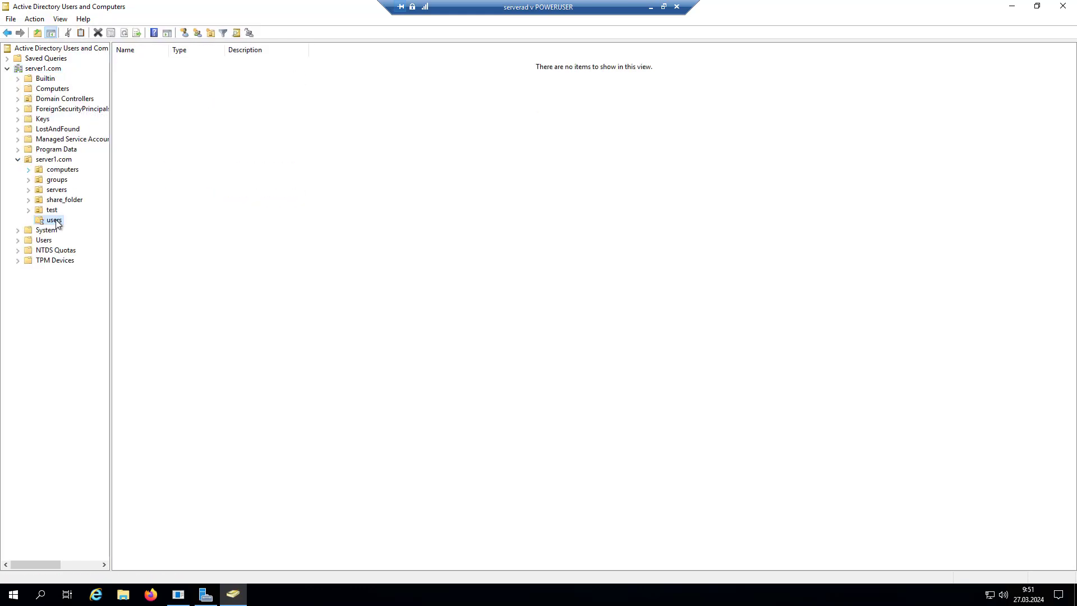
click(50, 211)
right_click(50, 211)
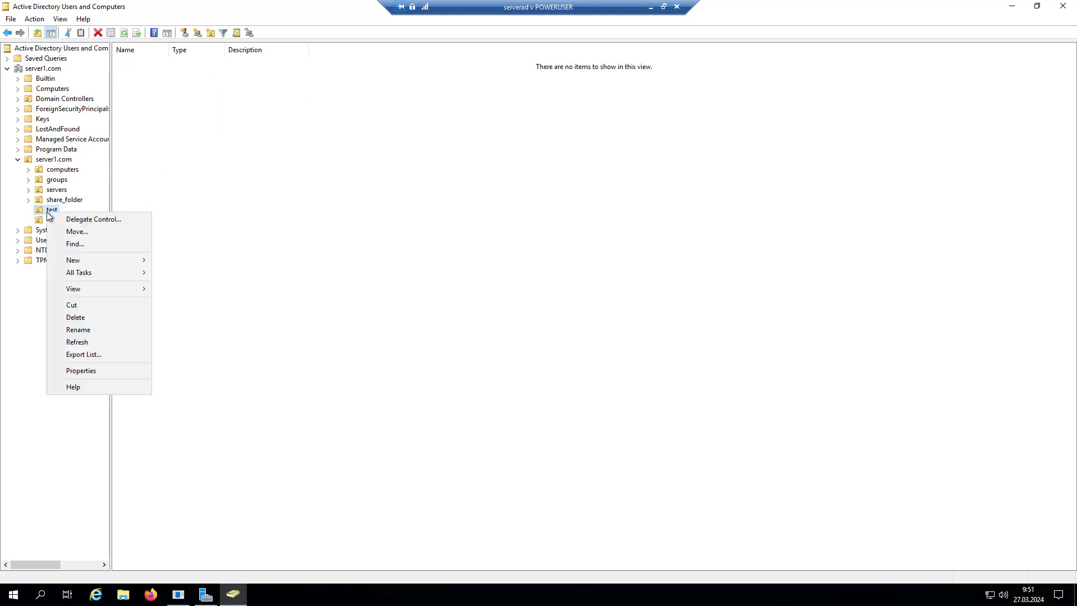
click(85, 371)
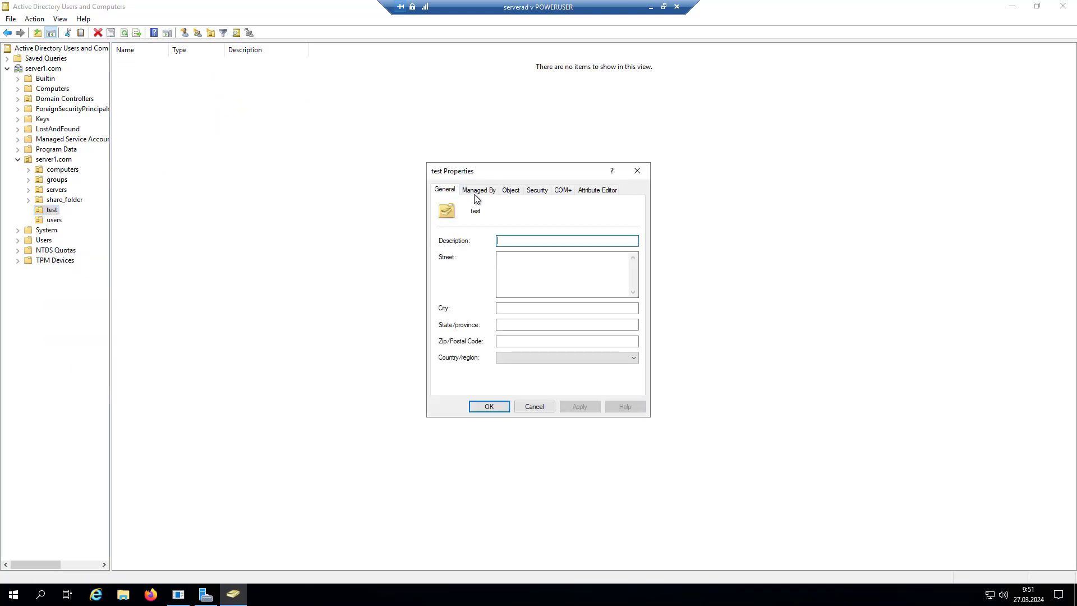
click(484, 190)
click(509, 189)
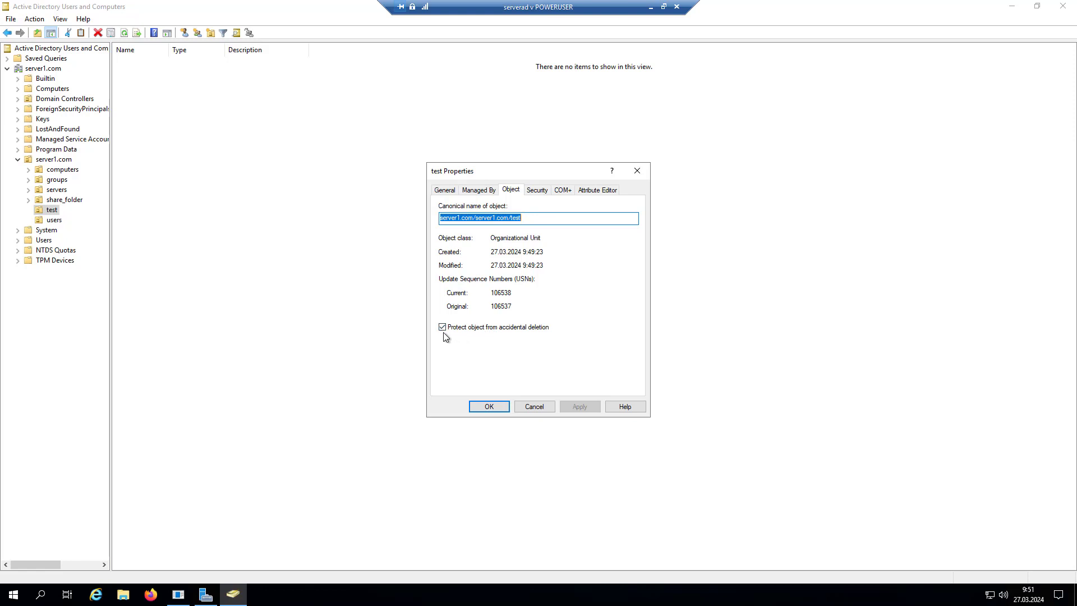
click(511, 328)
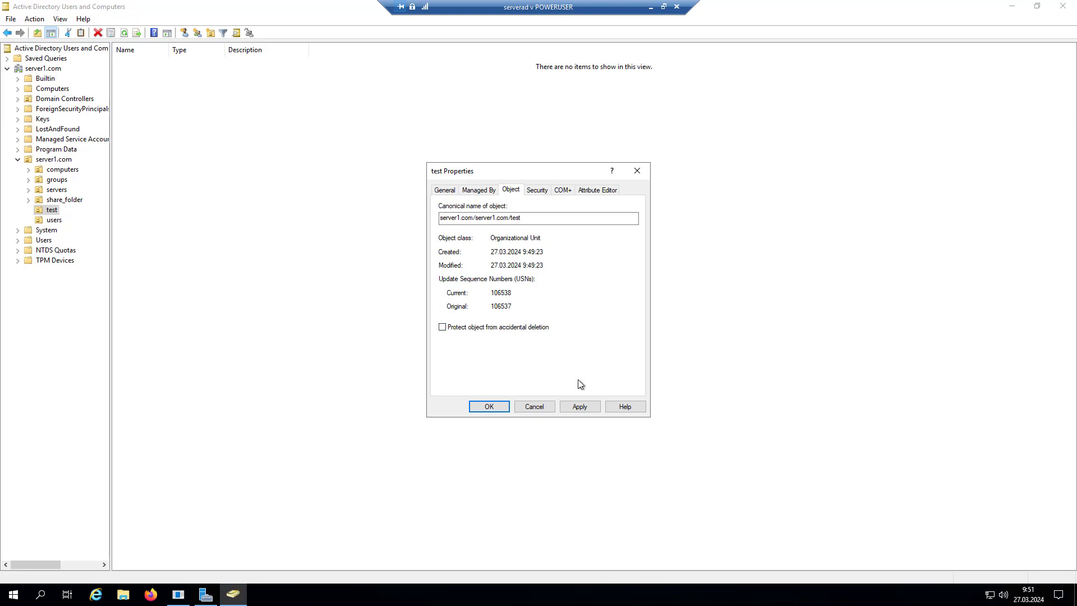
click(579, 406)
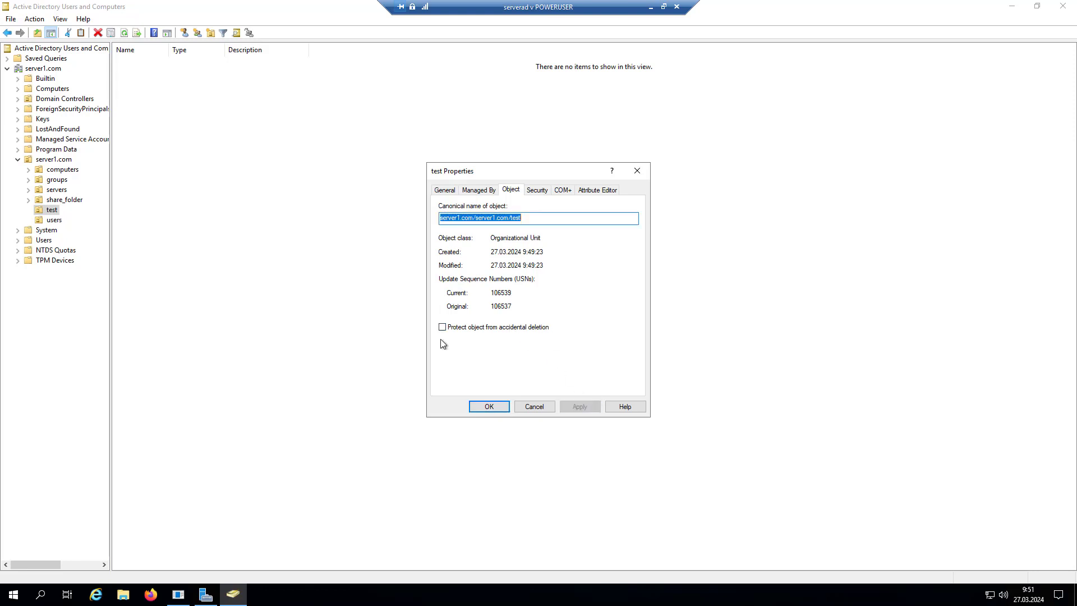
- Review the security principals of the test organizational unit and the permissions granted to Authenticated Users
click(537, 192)
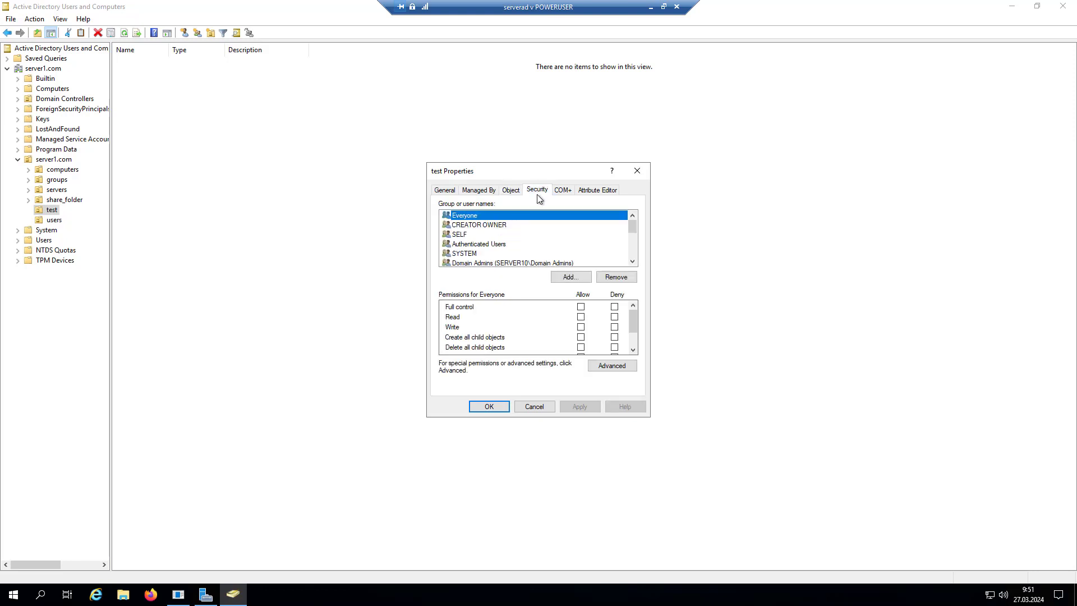
click(466, 244)
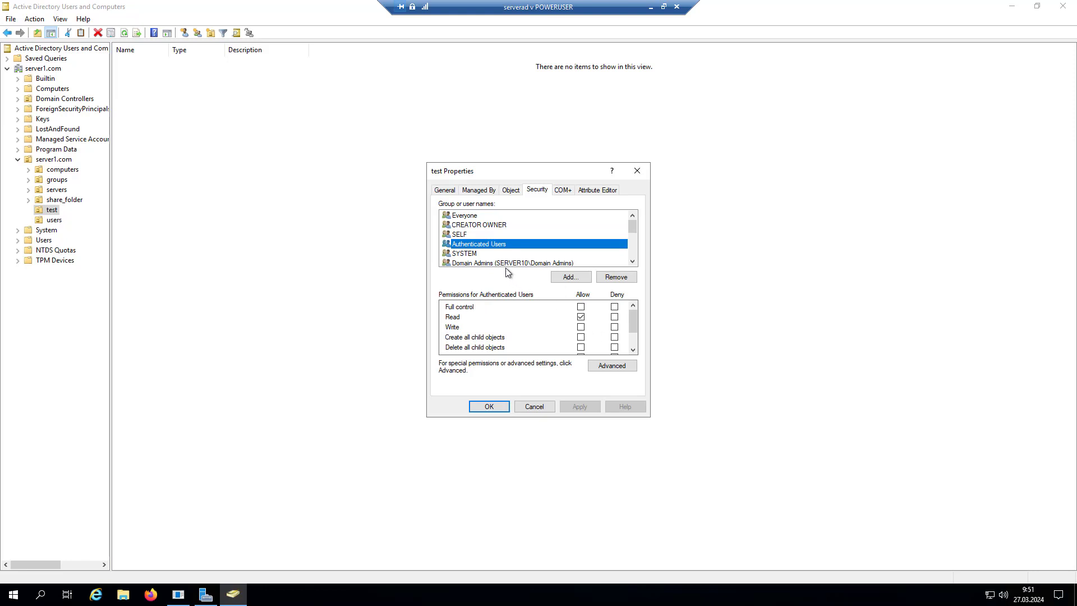
scroll(486, 260, down, 3)
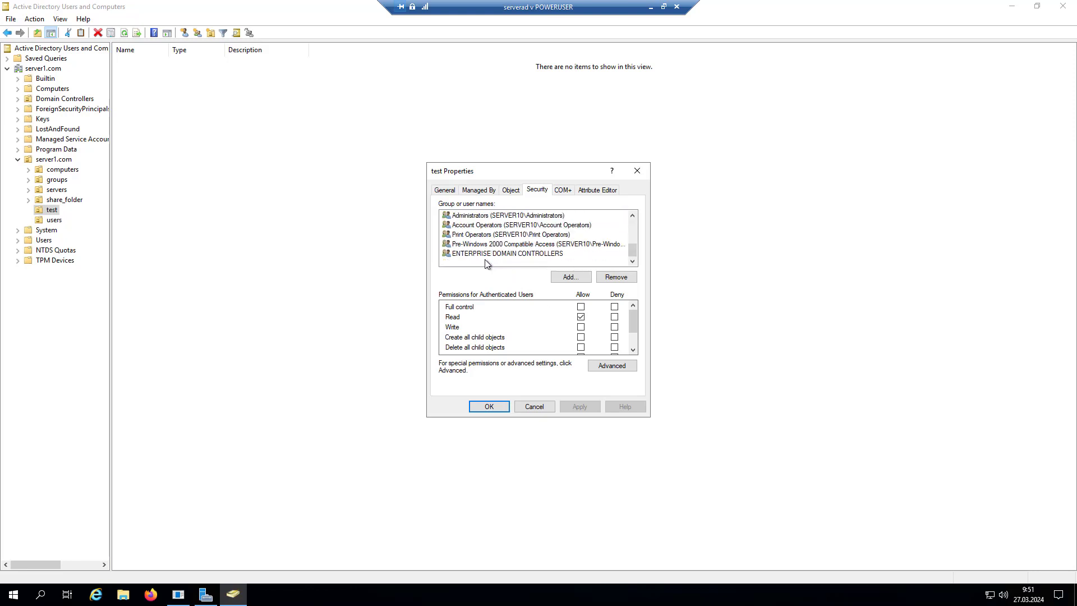
scroll(486, 263, up, 3)
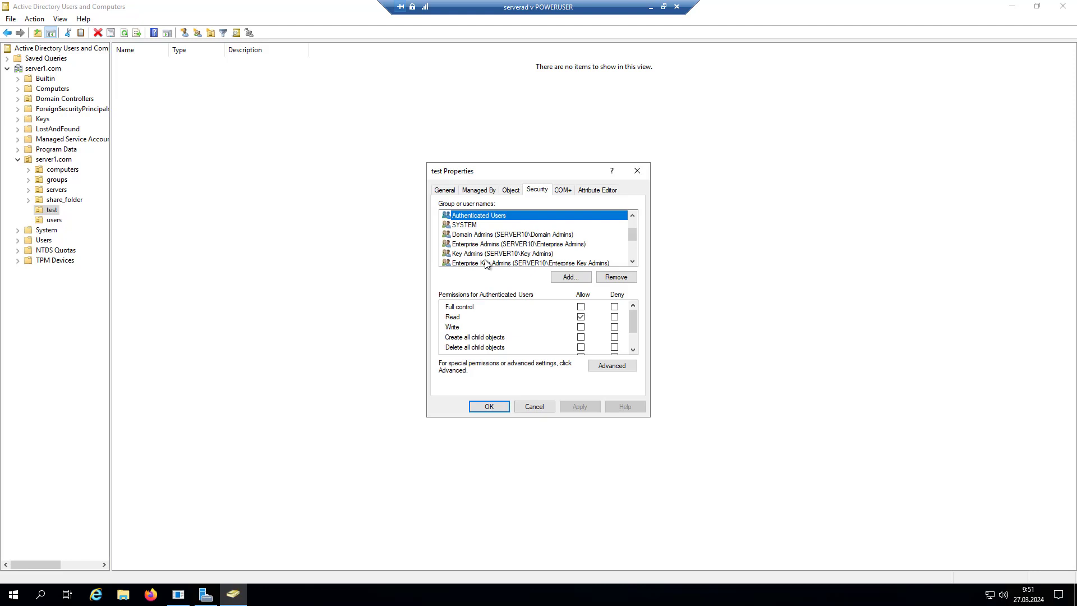
scroll(486, 264, down, 1)
scroll(485, 263, down, 1)
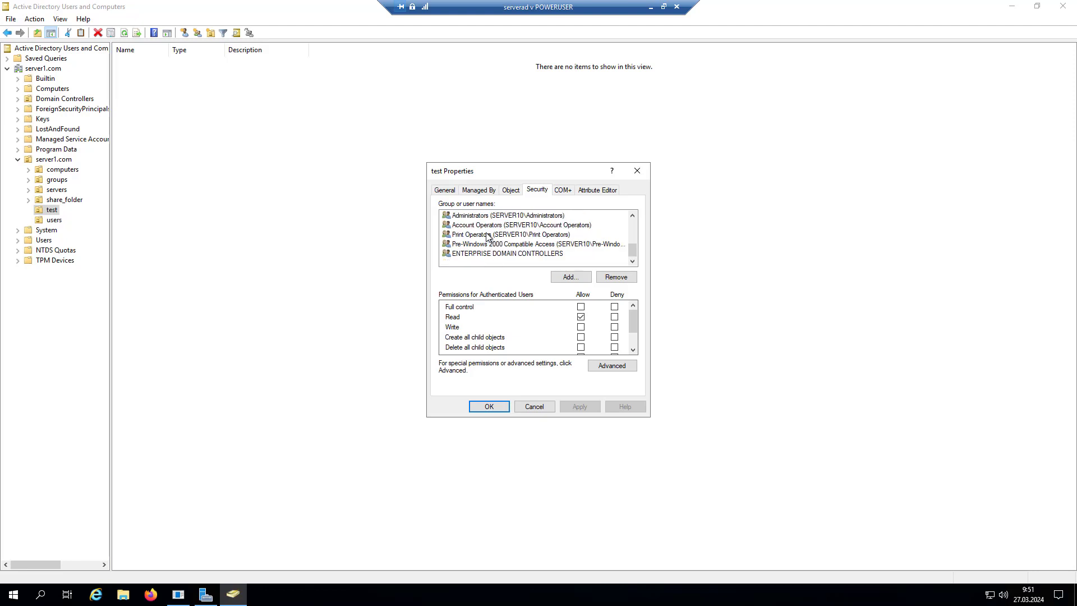
scroll(487, 236, up, 2)
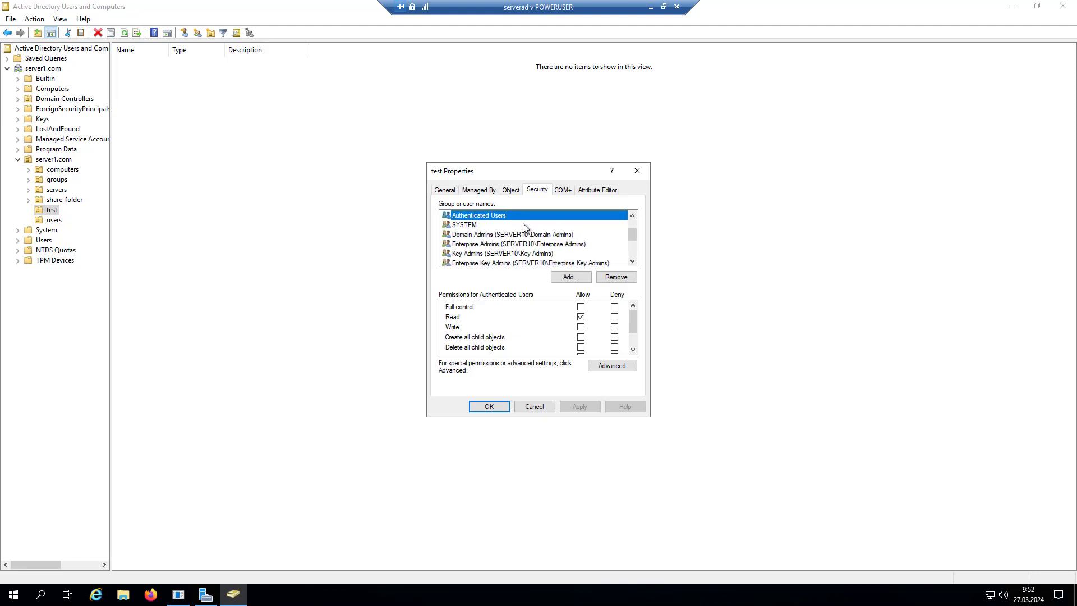
- Examine the Domain Admins permissions on the test organizational unit and look over its advanced security settings without changes
click(544, 234)
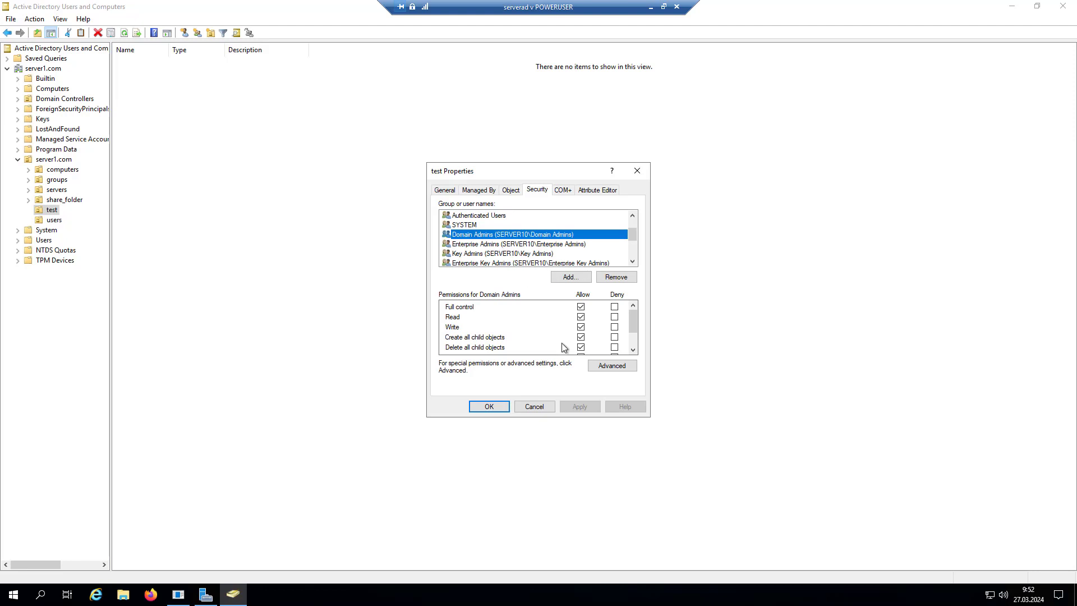
scroll(607, 327, down, 1)
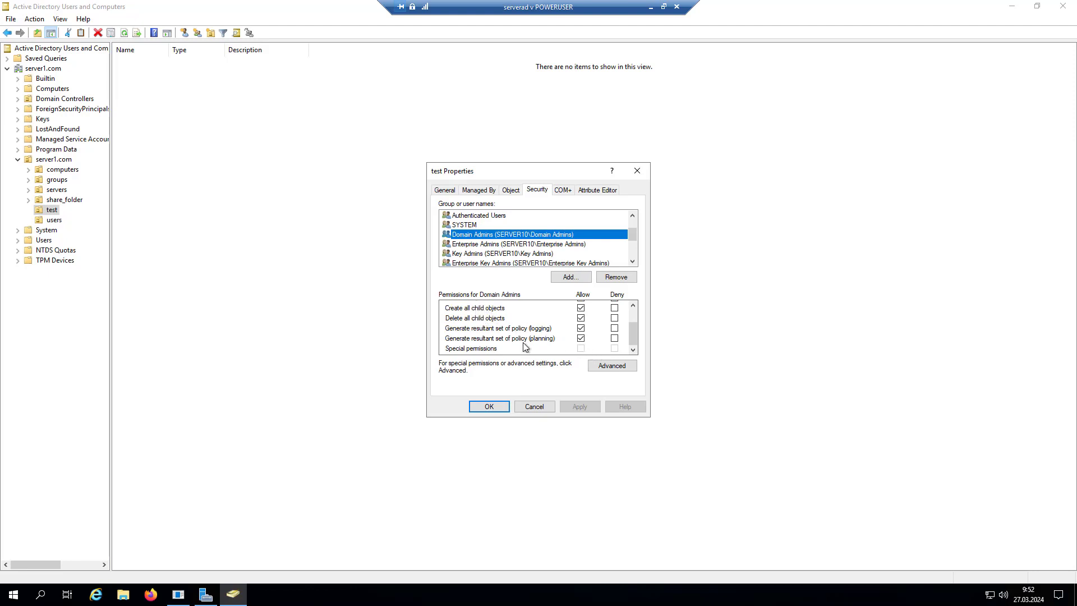
scroll(511, 347, up, 1)
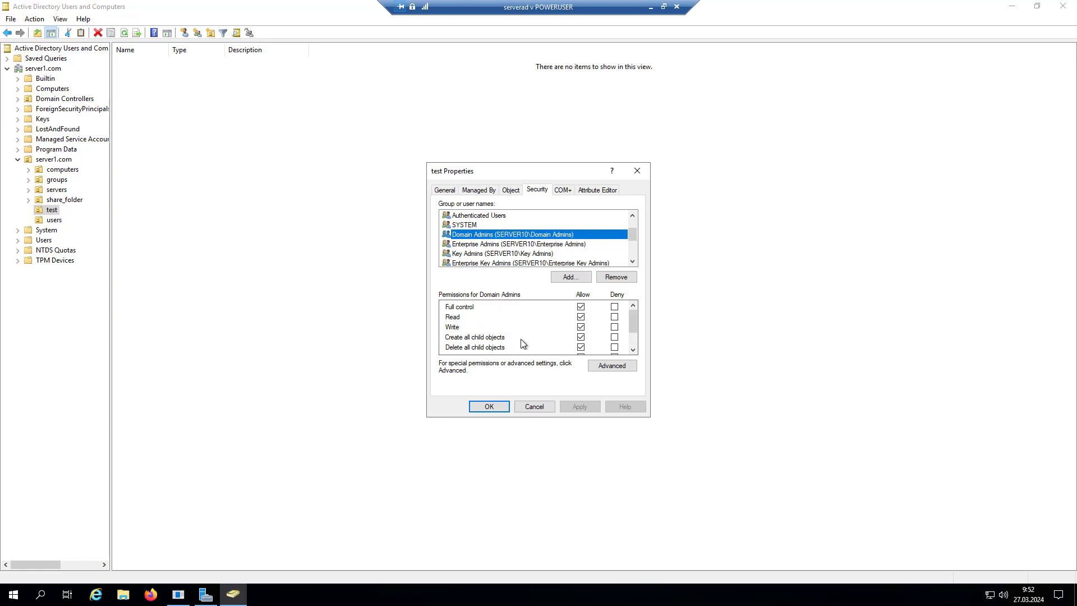
click(612, 362)
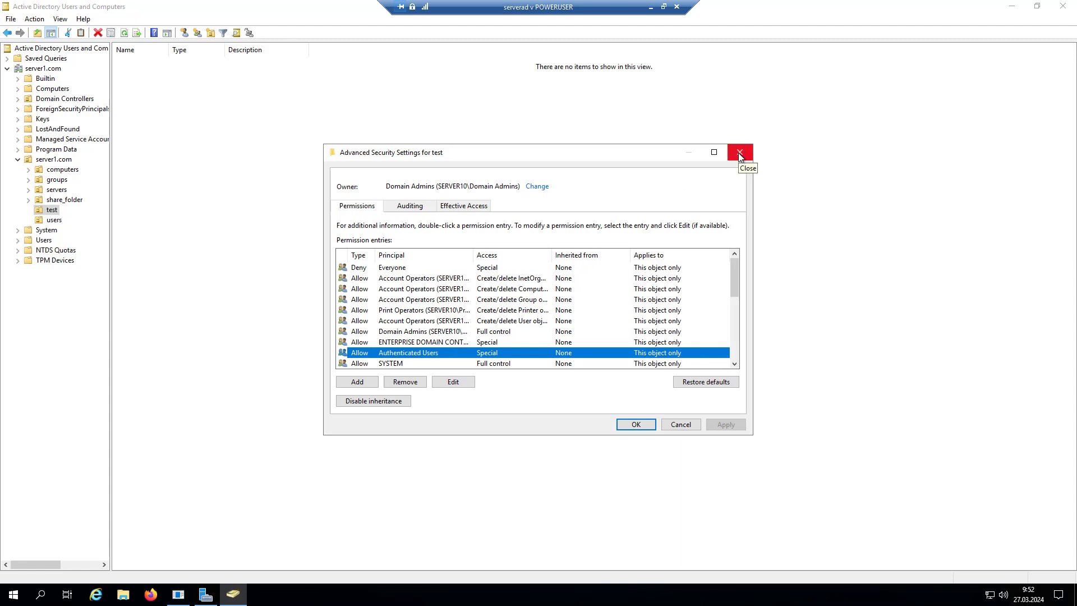
click(739, 153)
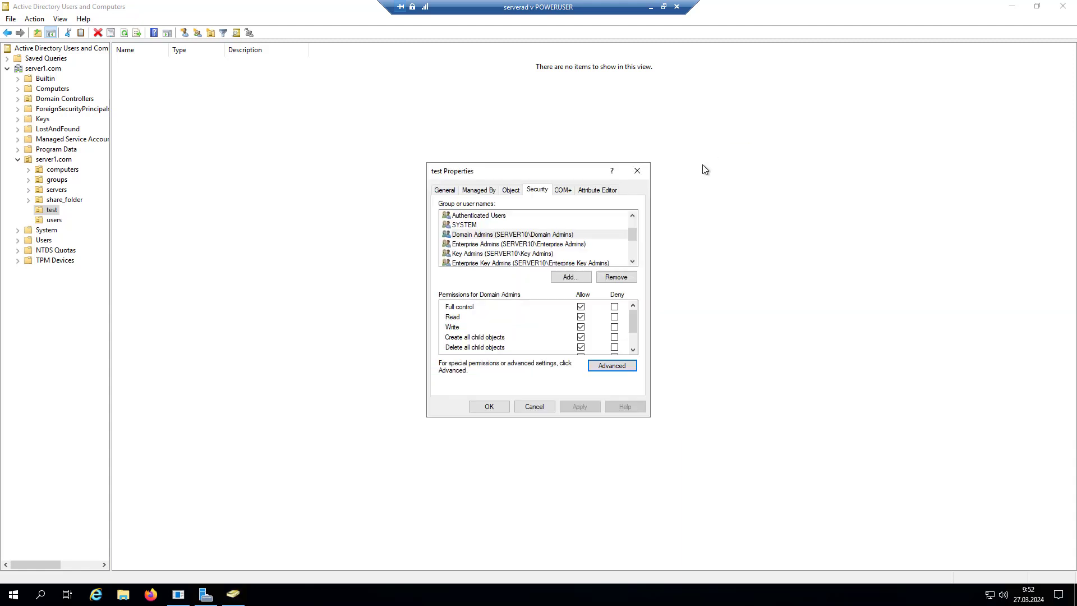
- Review the COM+ partition set and the attribute list of the test organizational unit, and close its properties
click(565, 193)
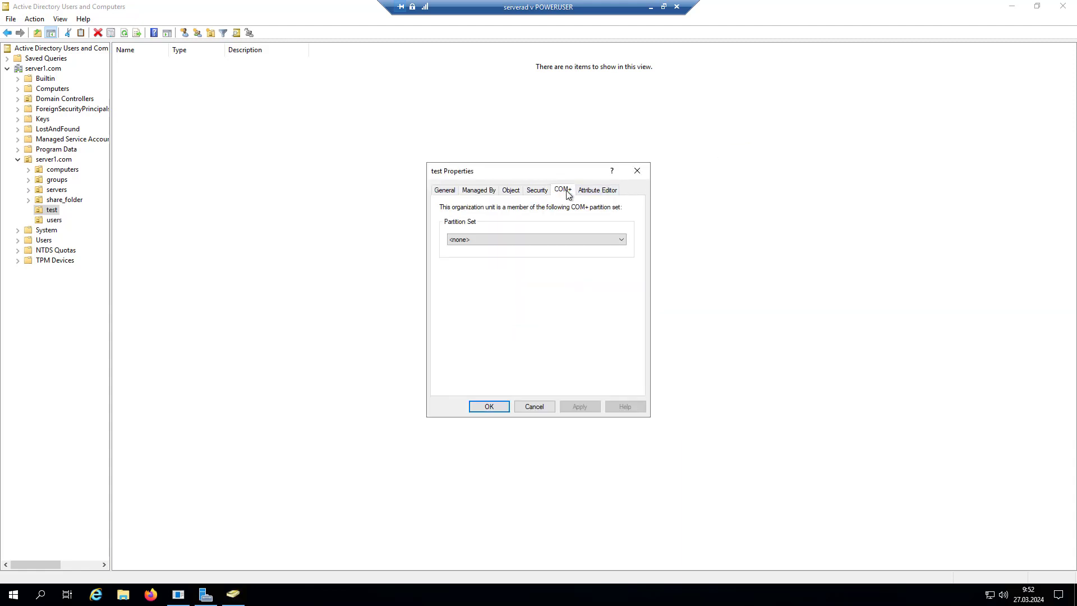
click(594, 189)
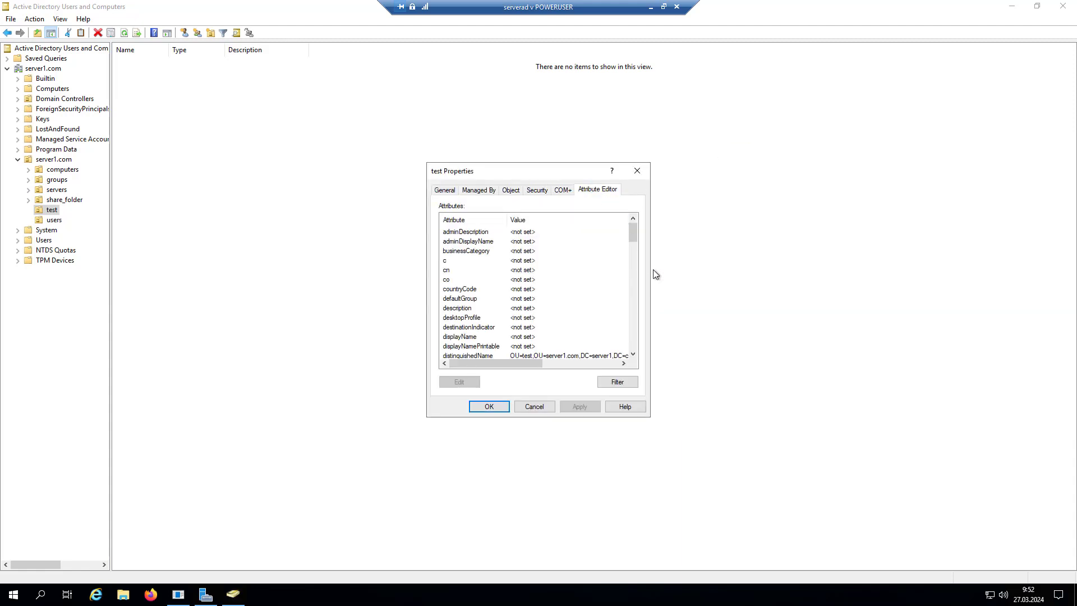
mouse_move(632, 239)
mouse_down()
mouse_move(659, 353)
mouse_move(640, 225)
mouse_up()
scroll(584, 317, down, 1)
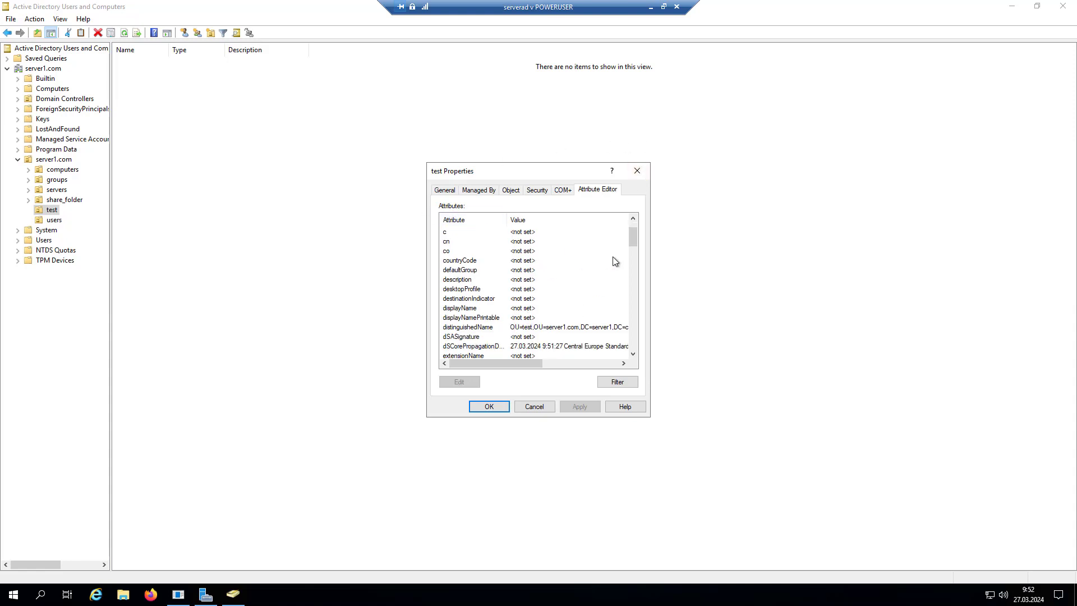
click(638, 171)
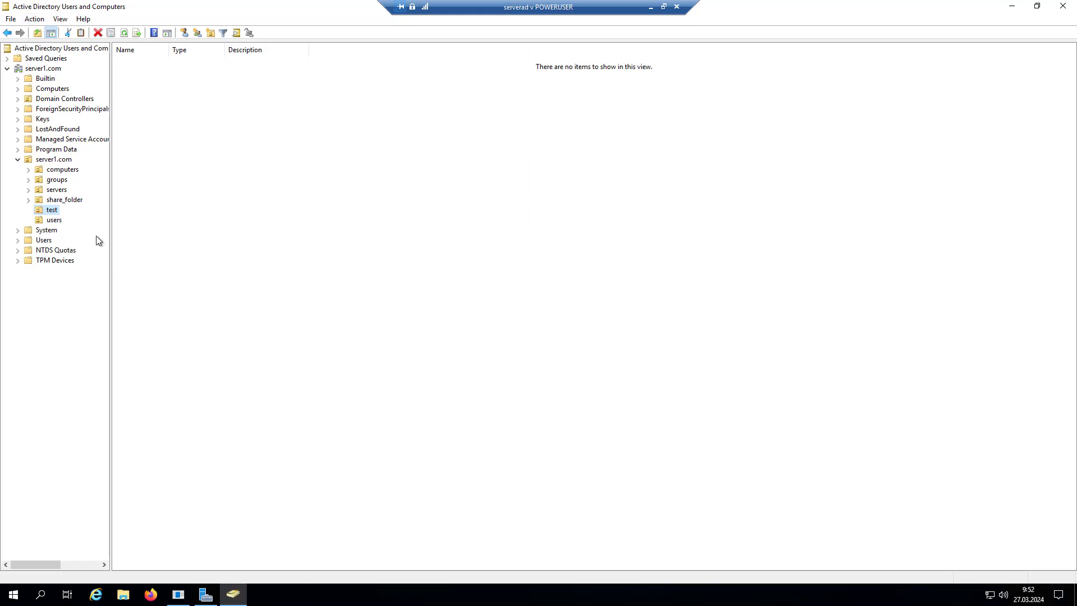
- Delete the test organizational unit and display the contents of the users unit under server1.com
click(35, 19)
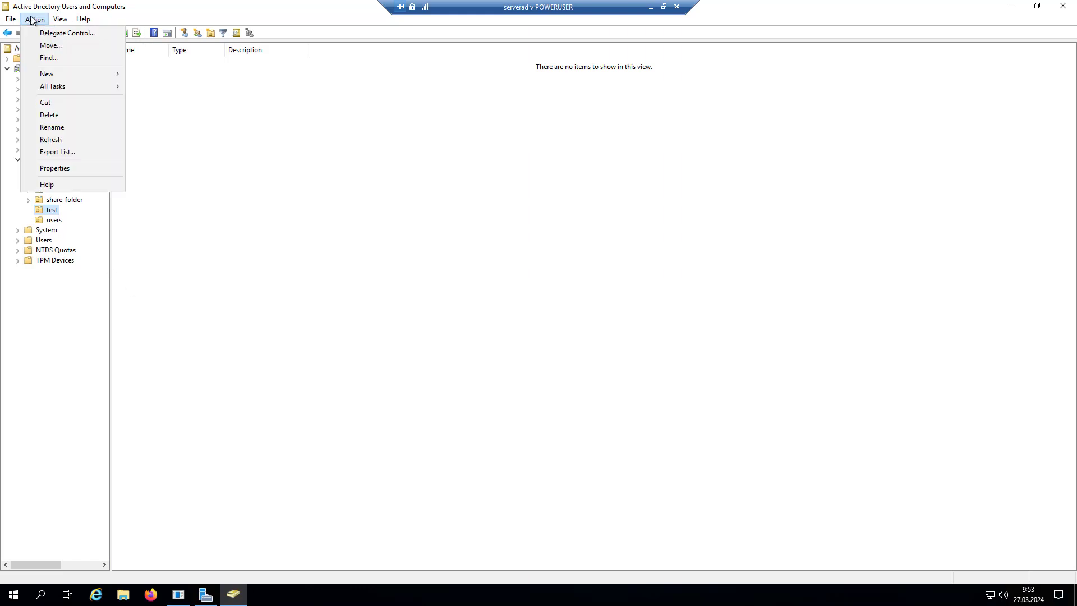
click(72, 114)
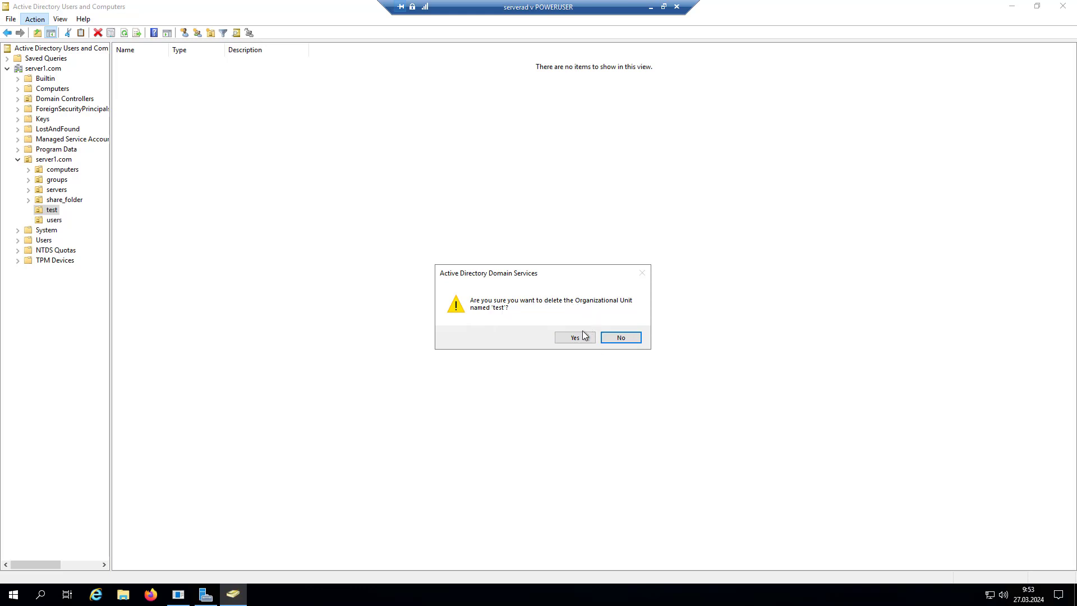
click(575, 338)
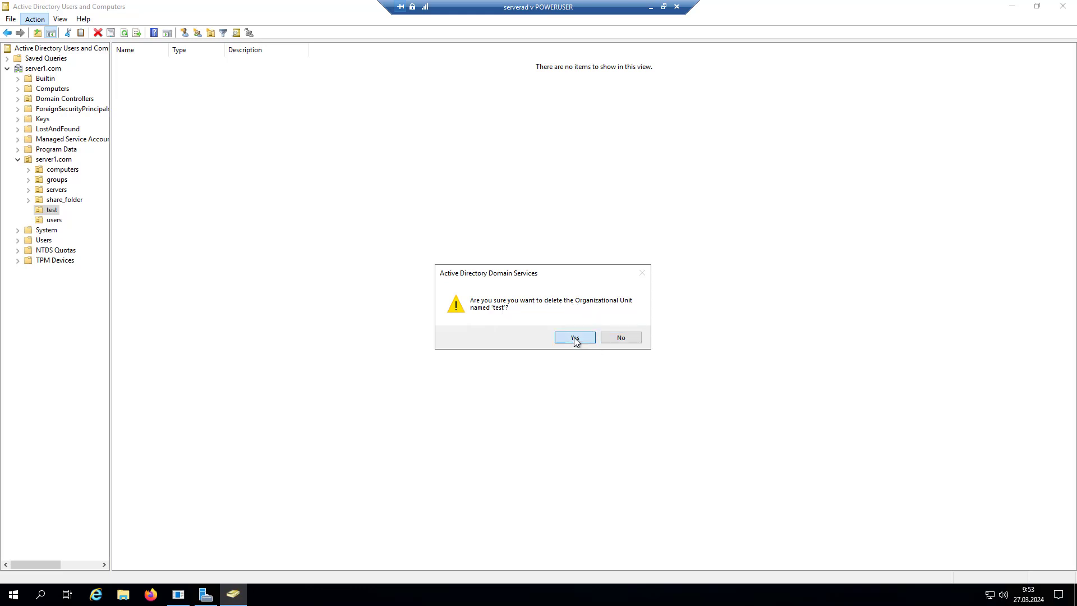
click(60, 203)
click(50, 211)
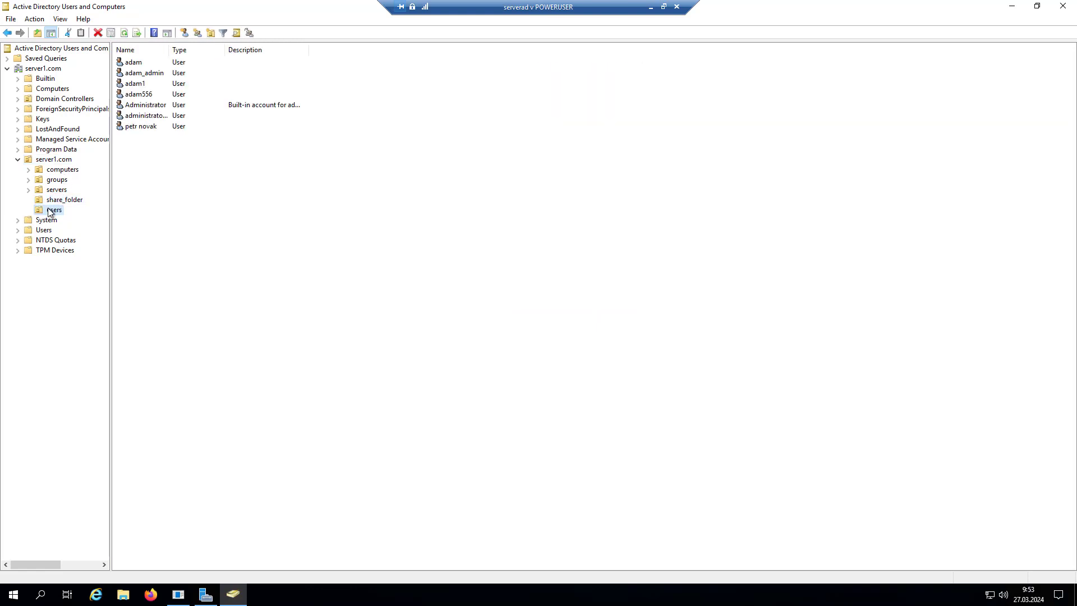